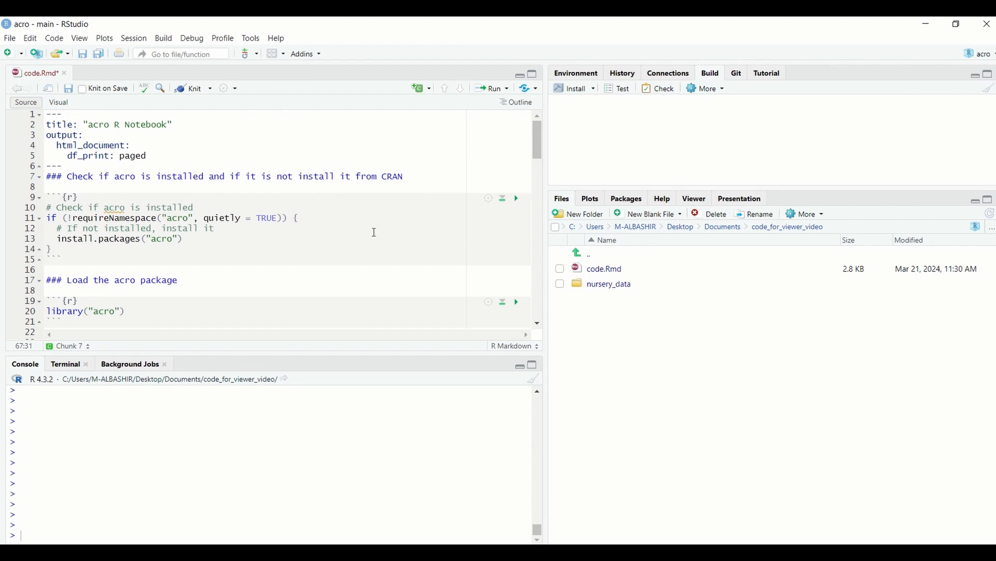
# Run the chunk that checks whether acro is installed, followed by the chunk that loads the acro package.
pyautogui.click(375, 232)
pyautogui.click(517, 198)
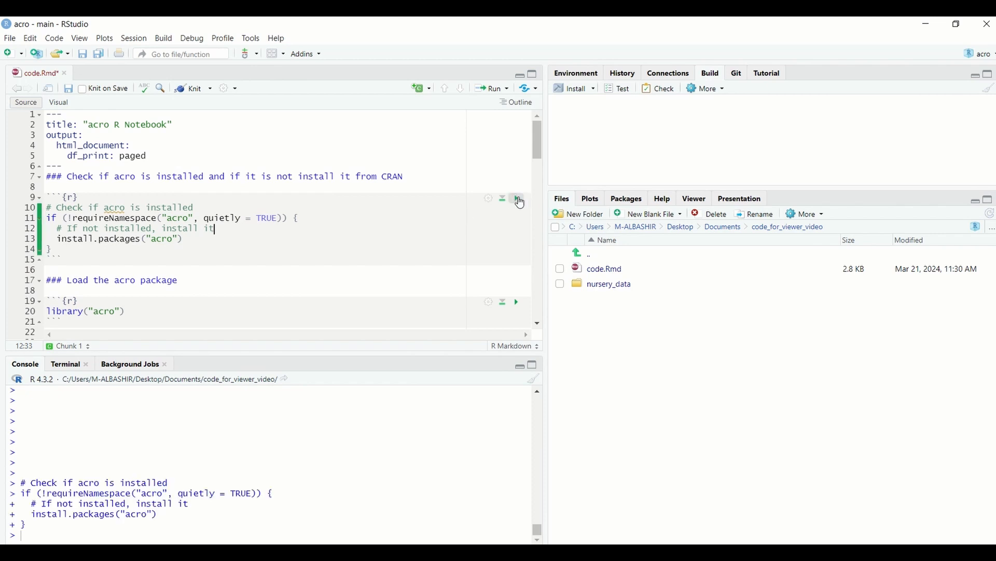
pyautogui.scroll(-1, 460, 221)
pyautogui.scroll(-2, 460, 221)
pyautogui.click(437, 217)
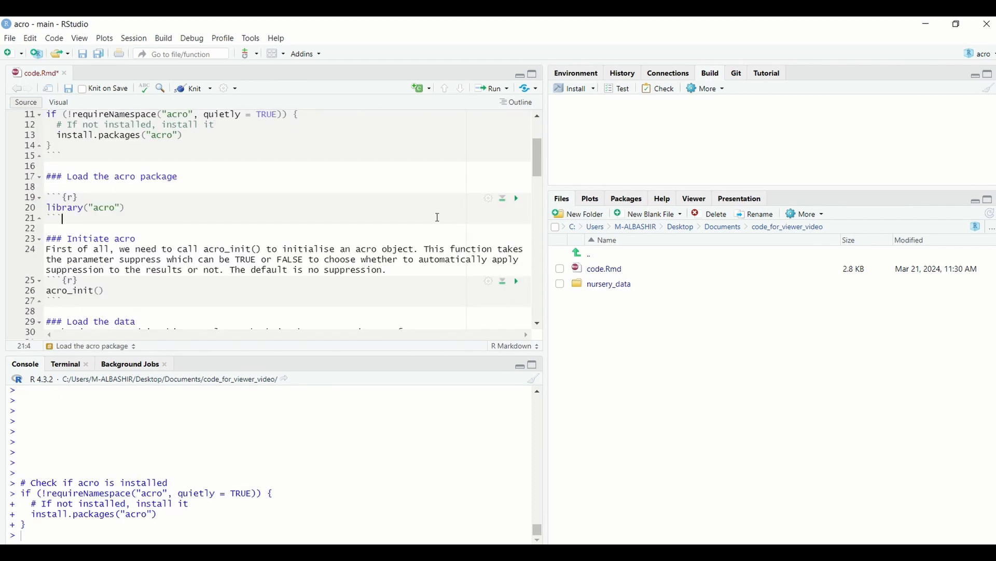
pyautogui.click(517, 199)
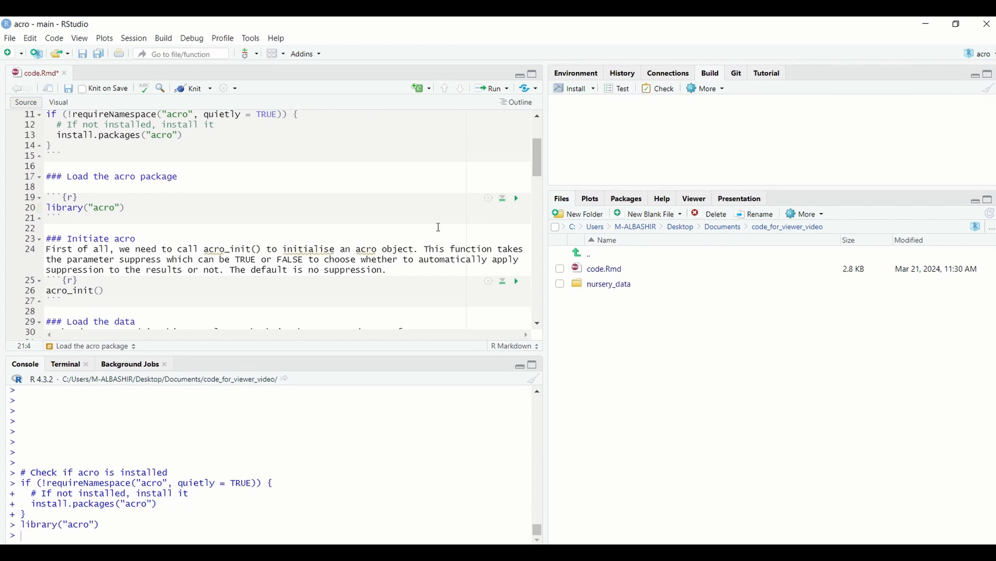
# Run the acro_init() chunk and highlight its configuration output and the automatic suppression line.
pyautogui.scroll(-2, 439, 226)
pyautogui.scroll(-1, 438, 227)
pyautogui.click(411, 199)
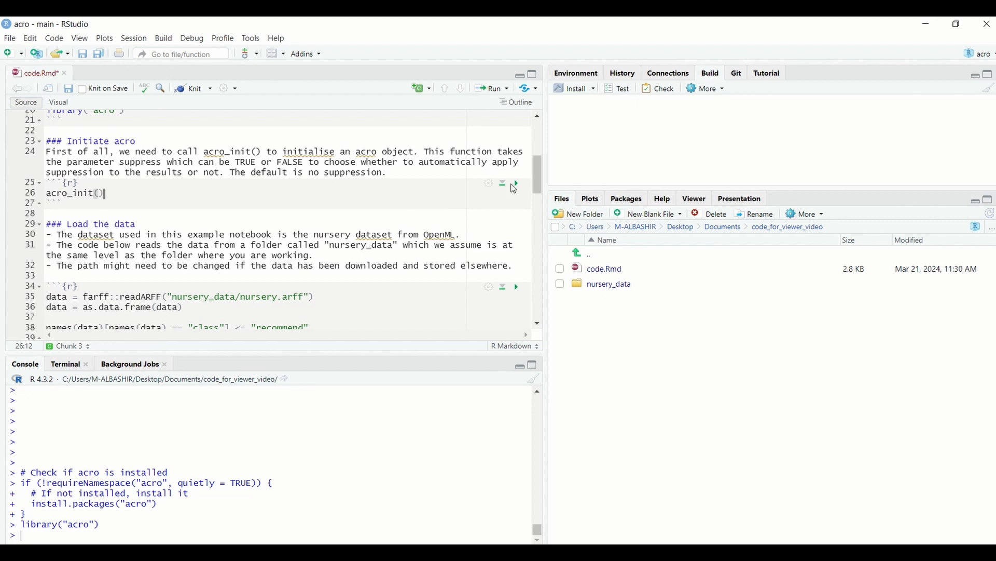
pyautogui.click(517, 185)
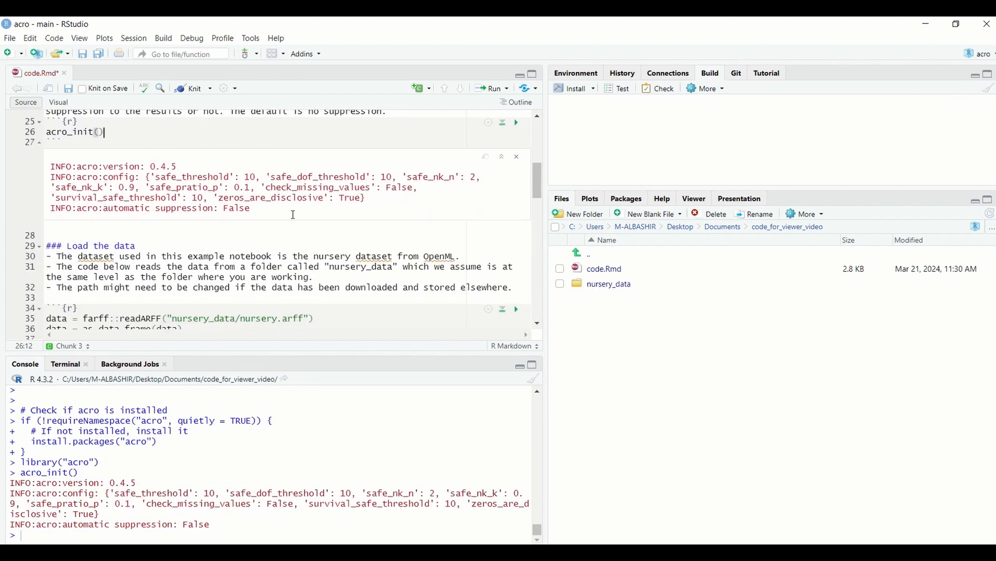
pyautogui.moveTo(291, 210); pyautogui.dragTo(44, 218)
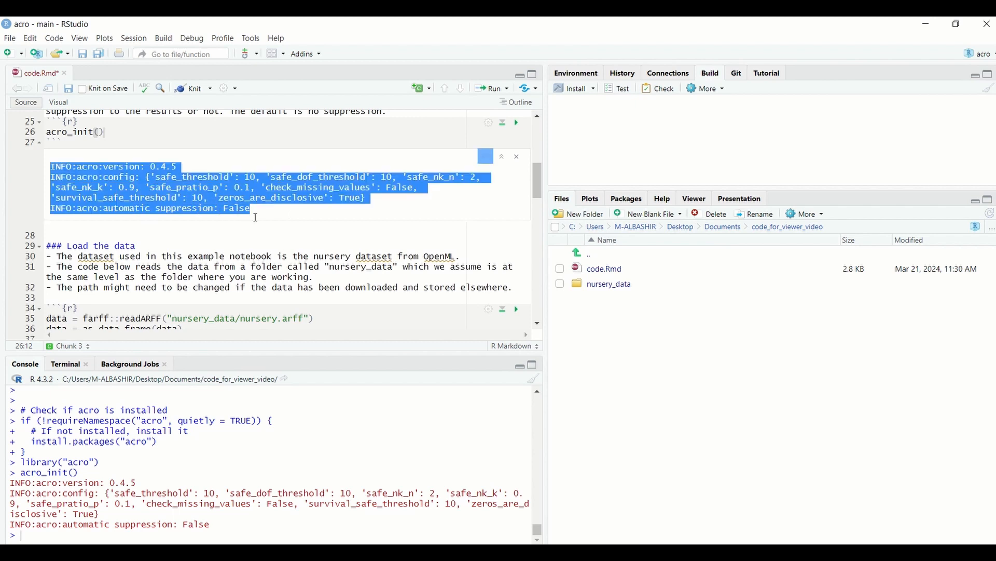
pyautogui.moveTo(257, 212); pyautogui.dragTo(50, 210)
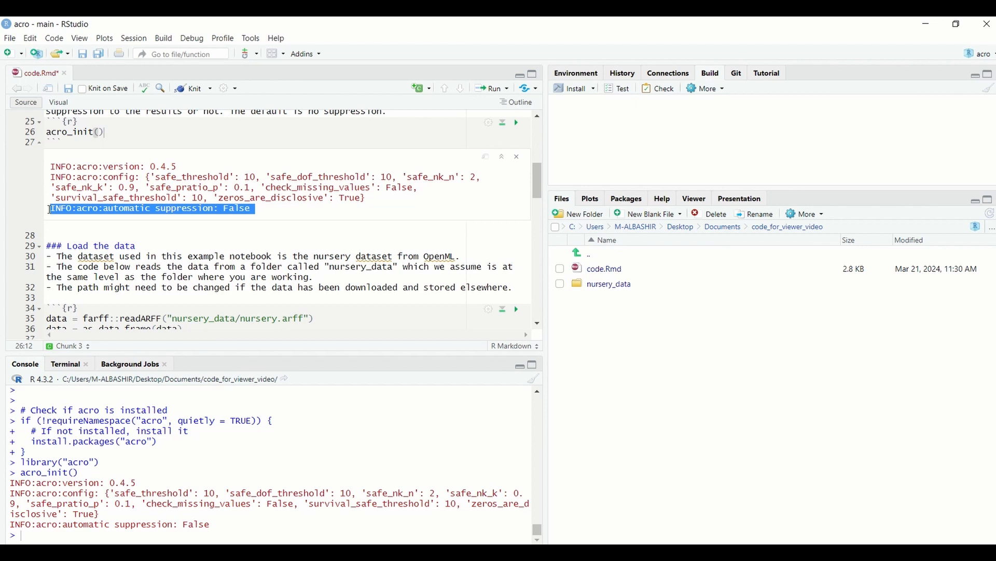
# Run the data-loading chunk that reads nursery_data/nursery.arff into a data frame and renames the "class" column to "recommend".
pyautogui.scroll(-3, 293, 314)
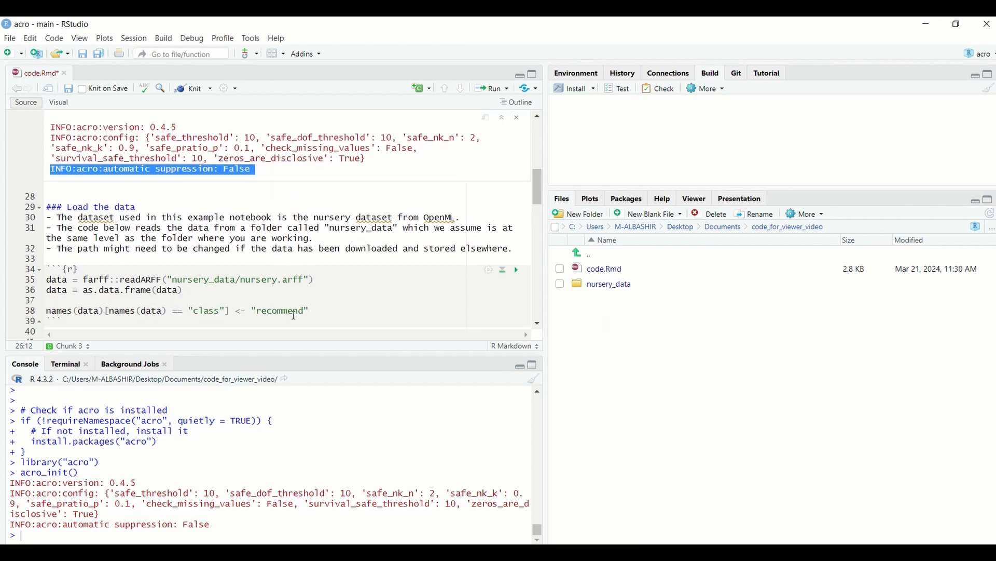
pyautogui.click(390, 258)
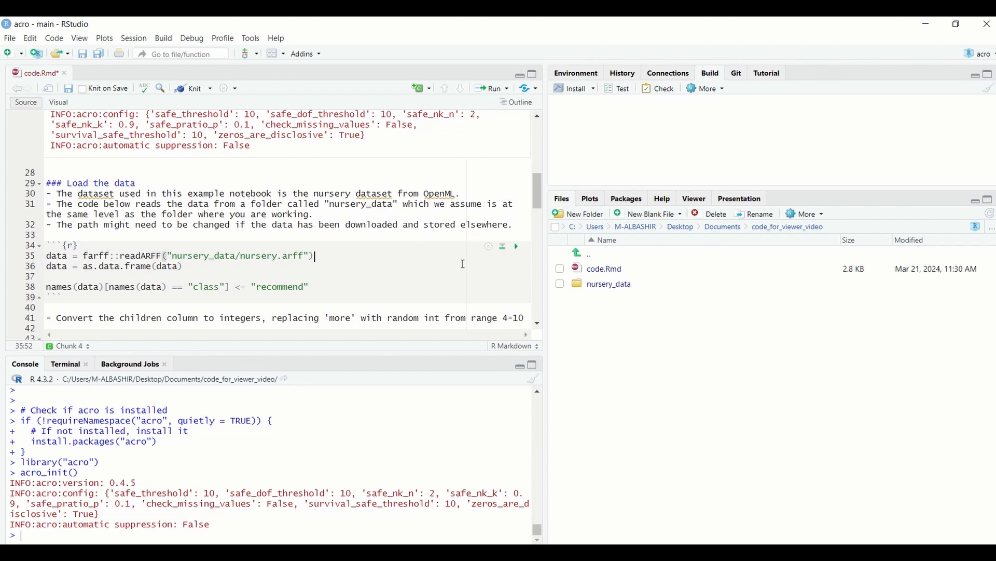
pyautogui.click(513, 249)
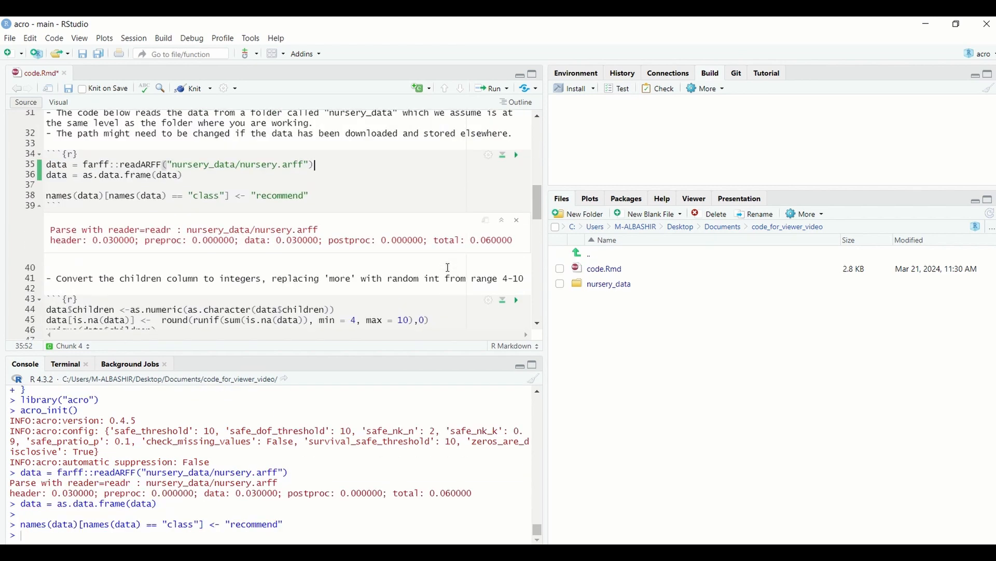
# Run the chunk that converts the children column to integers, replacing 'more' with random values from 4 to 10.
pyautogui.scroll(-3, 448, 266)
pyautogui.click(445, 248)
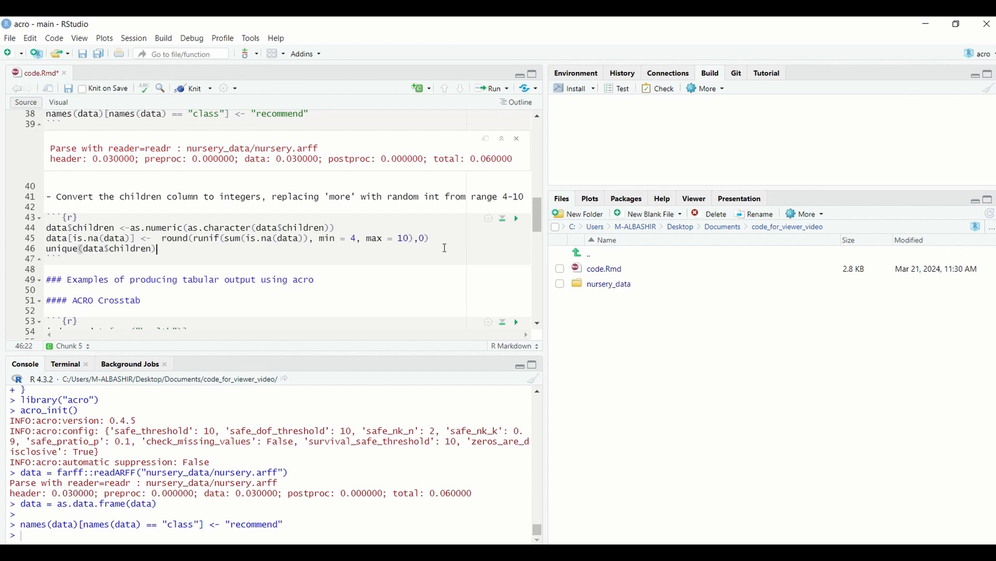
pyautogui.click(517, 220)
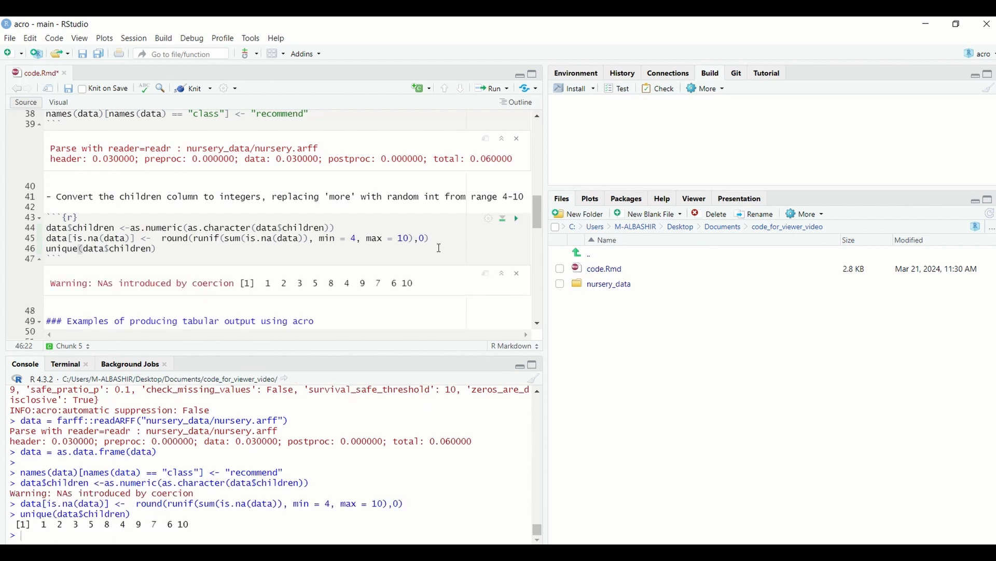
# Run the first ACRO Crosstab chunk, tabulating health against parents with the mean of children.
pyautogui.scroll(-5, 439, 247)
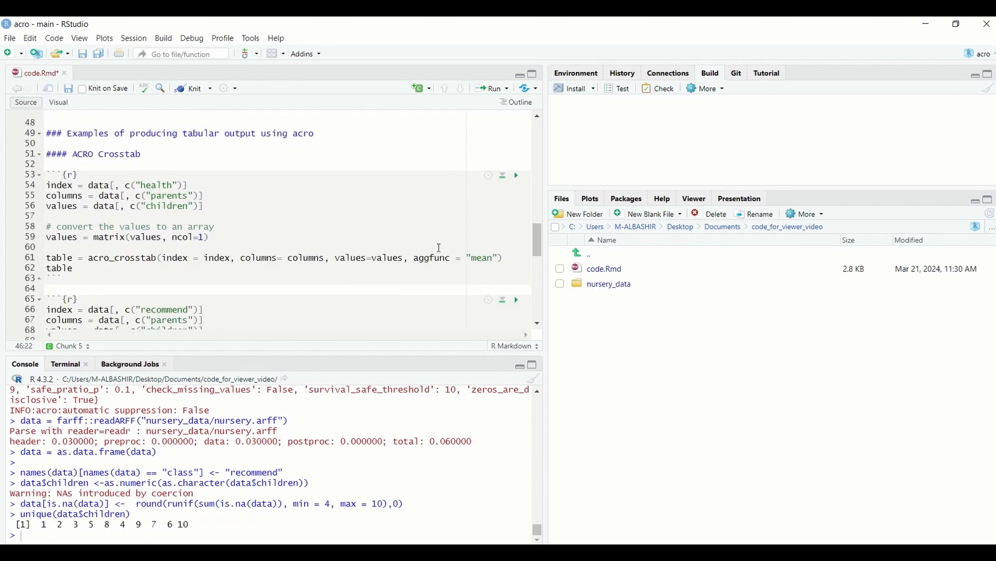
pyautogui.click(405, 236)
pyautogui.click(202, 184)
pyautogui.click(217, 194)
pyautogui.click(517, 176)
# Examine the mean crosstab's disclosure check summary in its R Console output and the values in its data.frame output.
pyautogui.scroll(-3, 351, 211)
pyautogui.scroll(-1, 350, 212)
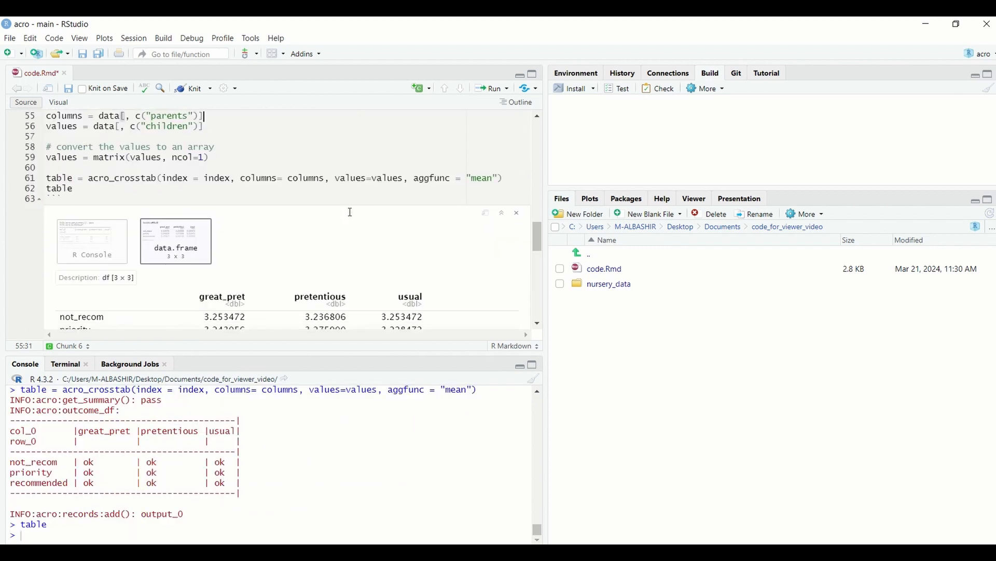
pyautogui.click(119, 239)
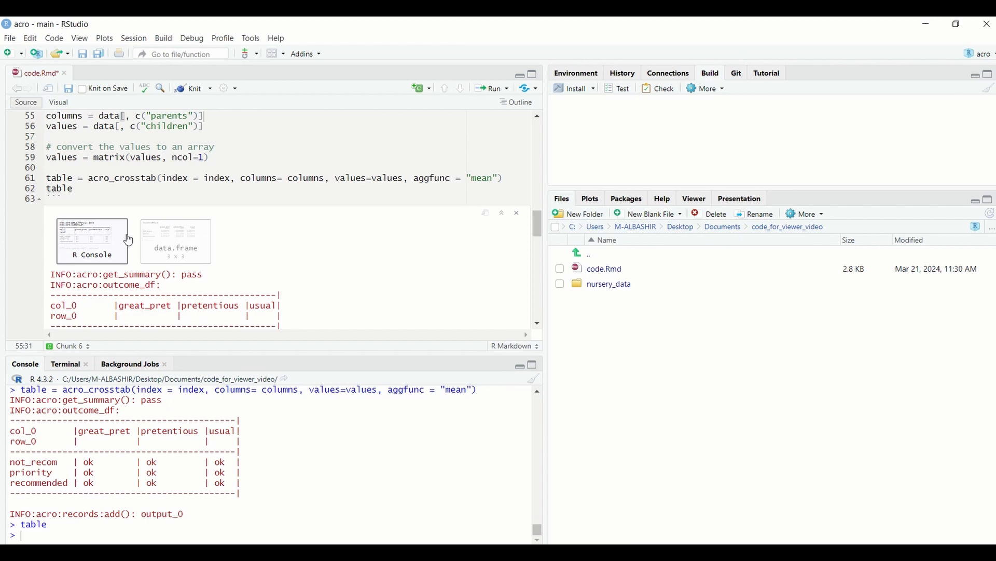
pyautogui.scroll(-3, 279, 267)
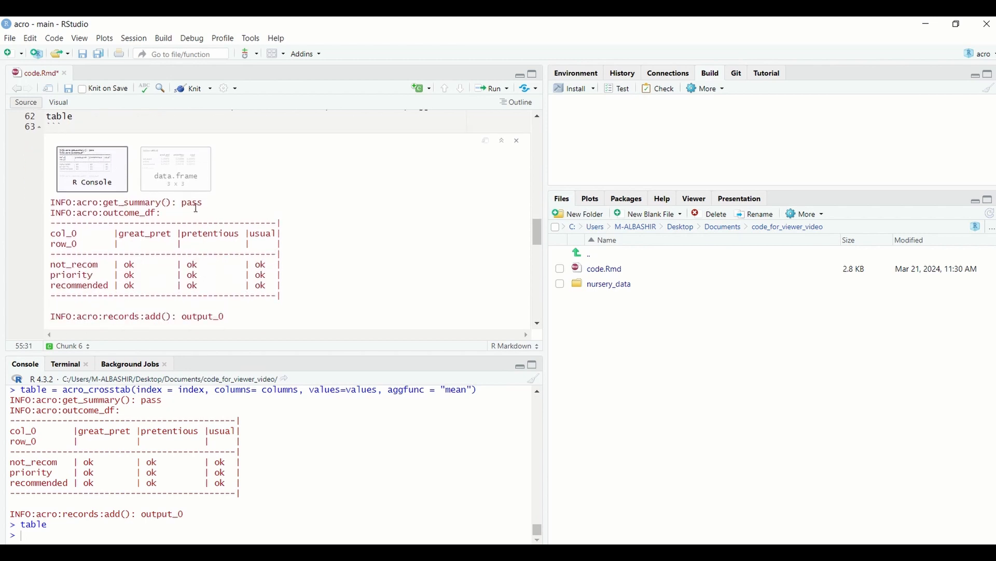
pyautogui.scroll(-1, 222, 238)
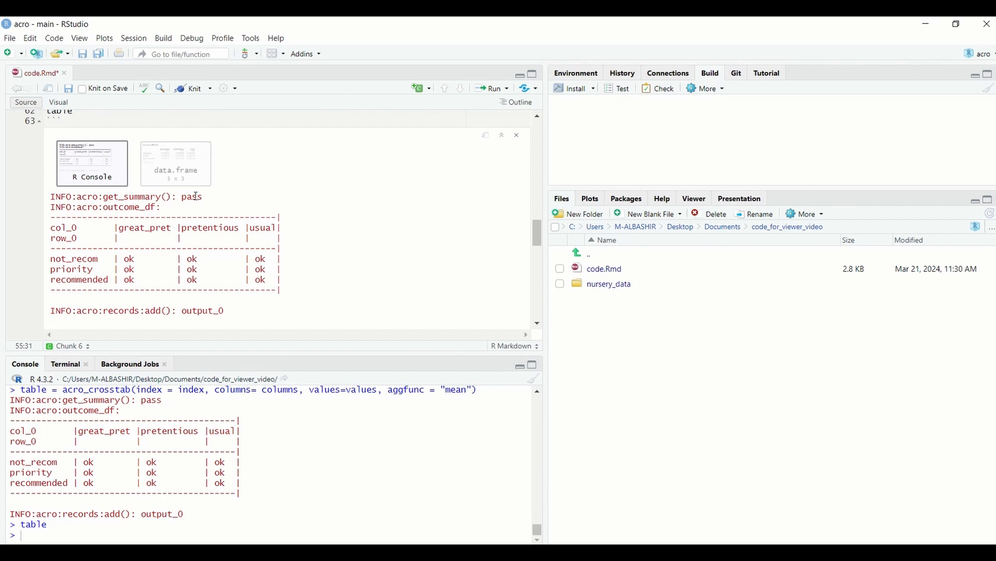
pyautogui.click(182, 172)
pyautogui.scroll(-2, 259, 192)
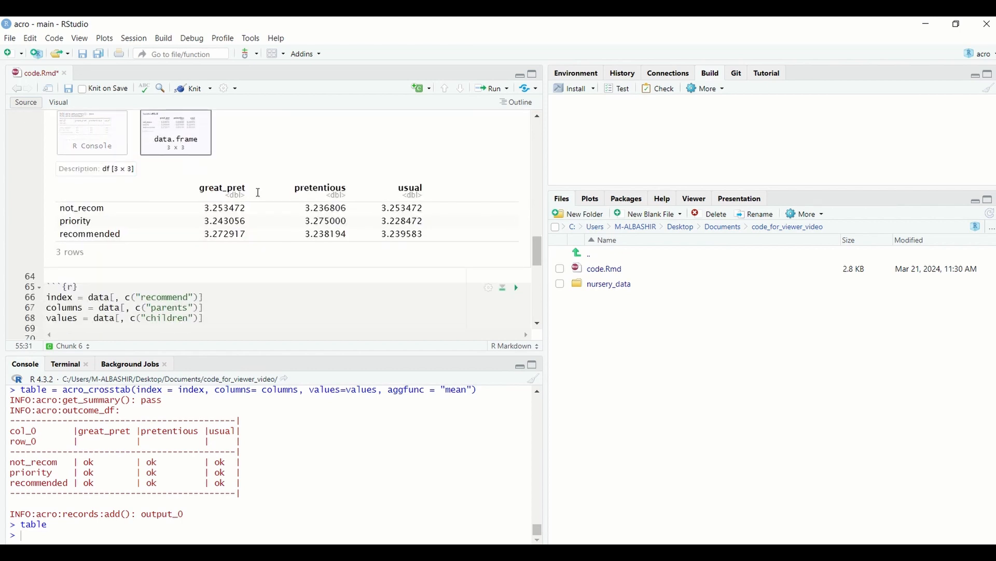
# Run the second crosstab chunk, tabulating recommend against parents with the count of children.
pyautogui.scroll(-5, 259, 192)
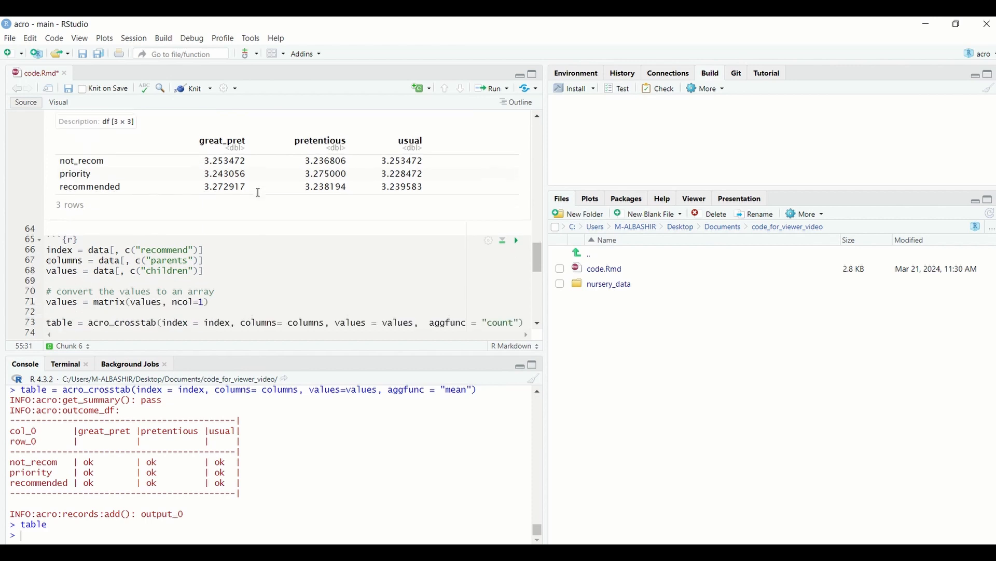
pyautogui.click(331, 226)
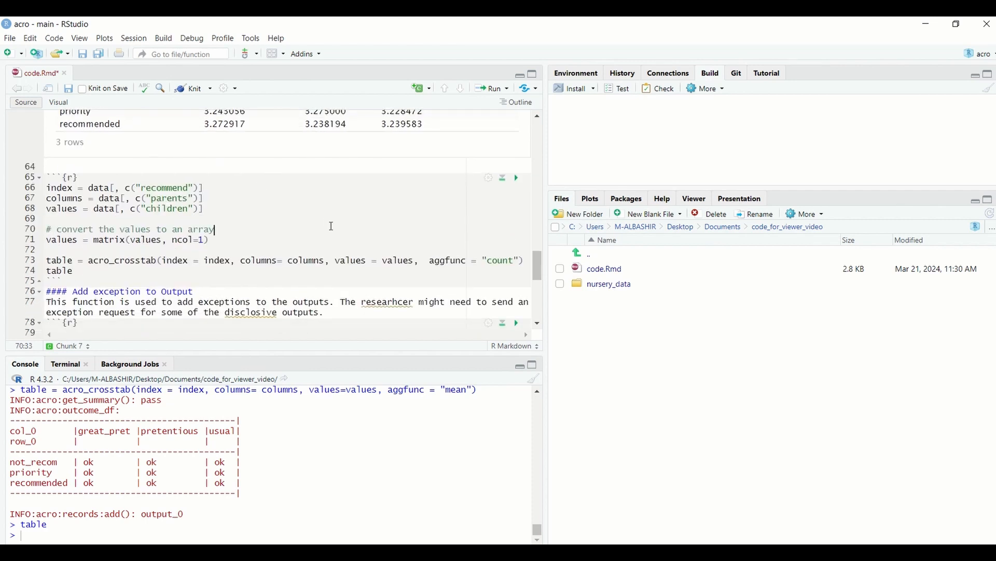
pyautogui.click(227, 190)
pyautogui.click(223, 207)
pyautogui.click(516, 178)
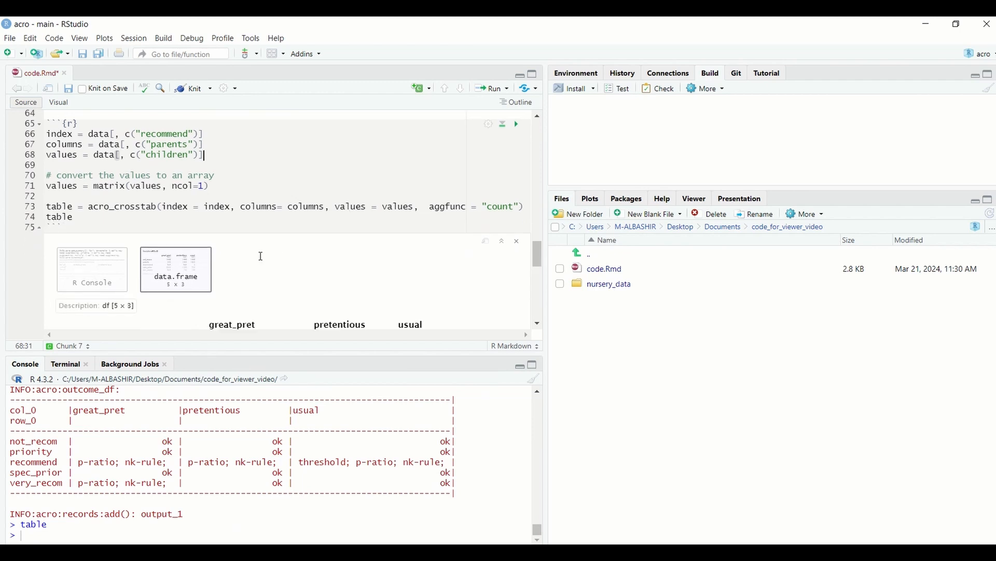
# Examine the count crosstab's disclosure check summary in its R Console output and the cell values in its data.frame output.
pyautogui.click(93, 269)
pyautogui.scroll(-1, 306, 271)
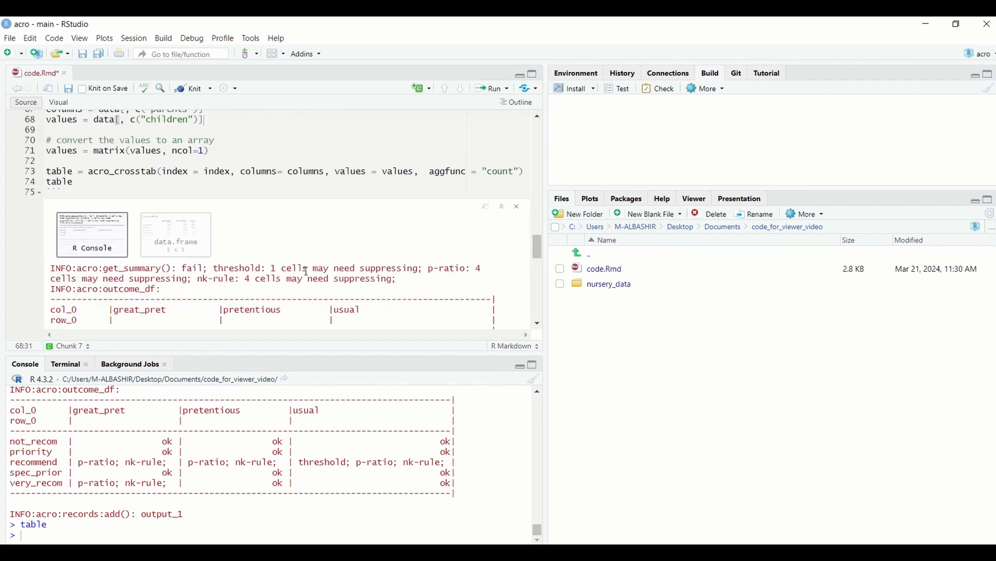
pyautogui.scroll(-2, 307, 271)
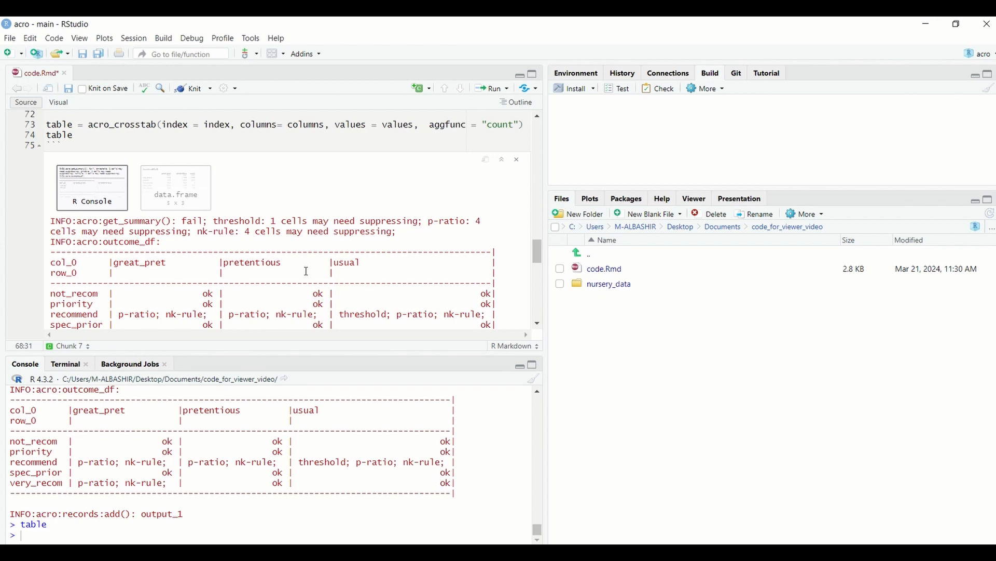
pyautogui.scroll(-2, 307, 271)
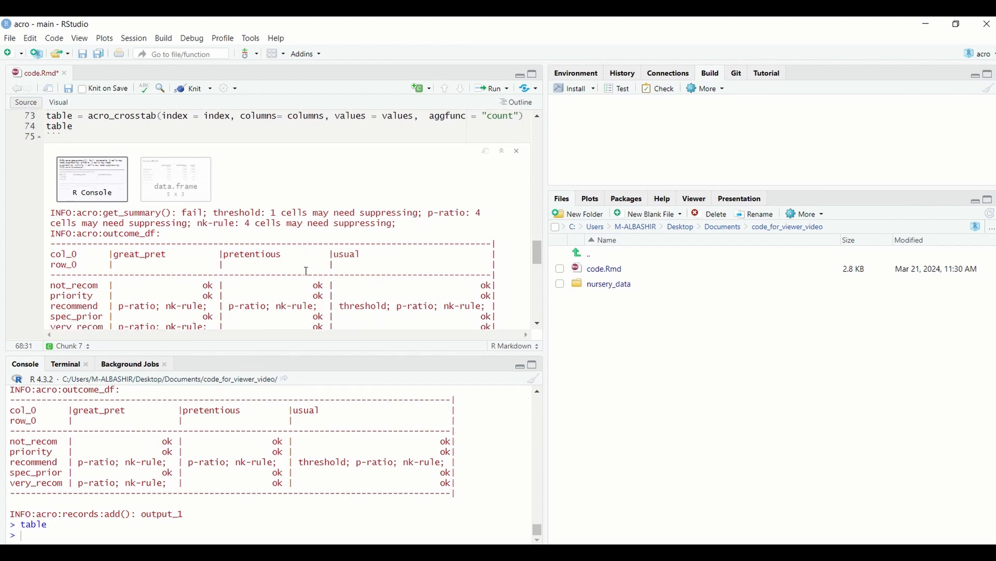
pyautogui.scroll(-1, 306, 271)
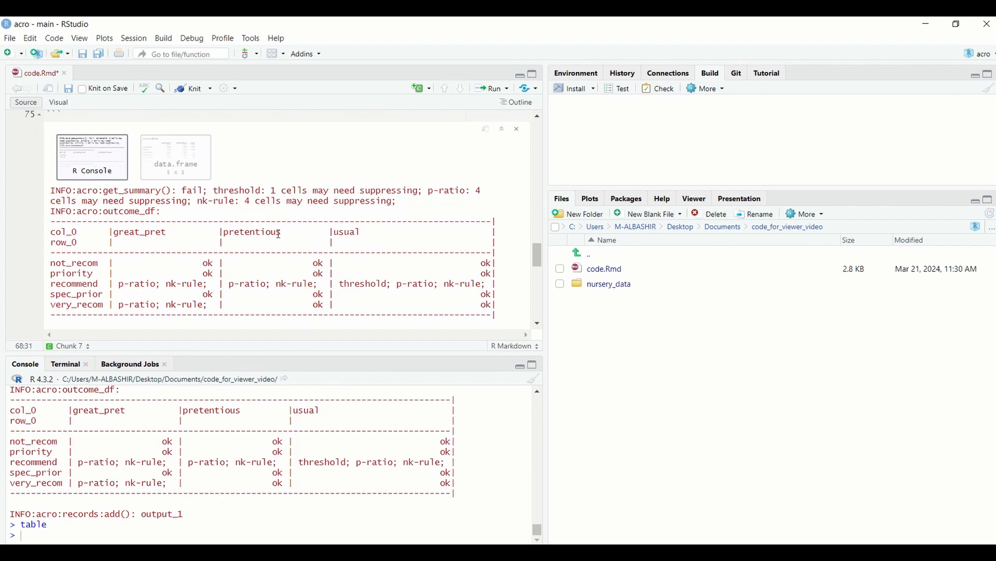
pyautogui.scroll(3, 279, 235)
pyautogui.click(197, 227)
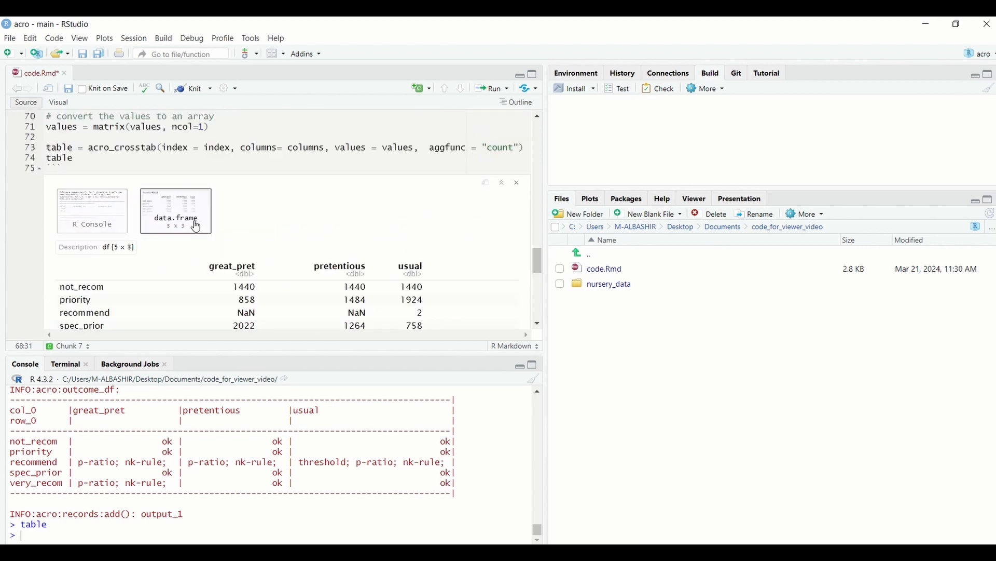
pyautogui.scroll(-3, 283, 229)
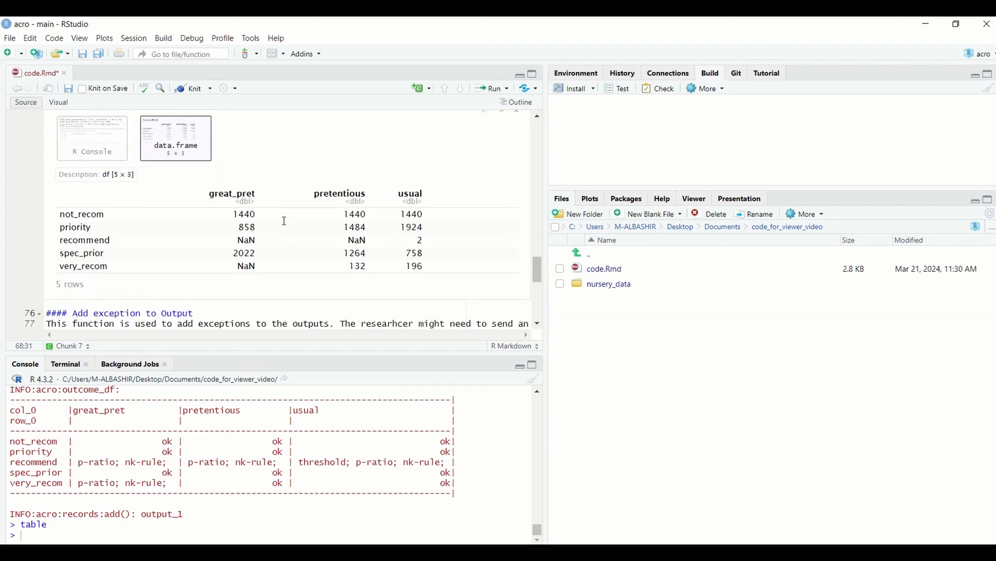
pyautogui.scroll(1, 285, 221)
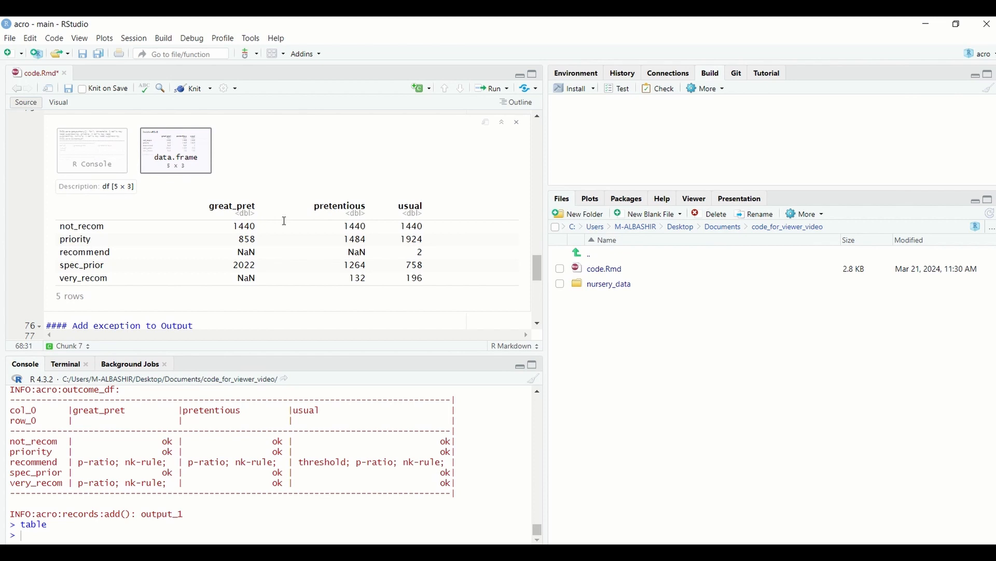
# Run the acro_add_exception chunk to attach the exception "This output is not disclosive." to output_1.
pyautogui.scroll(-4, 284, 221)
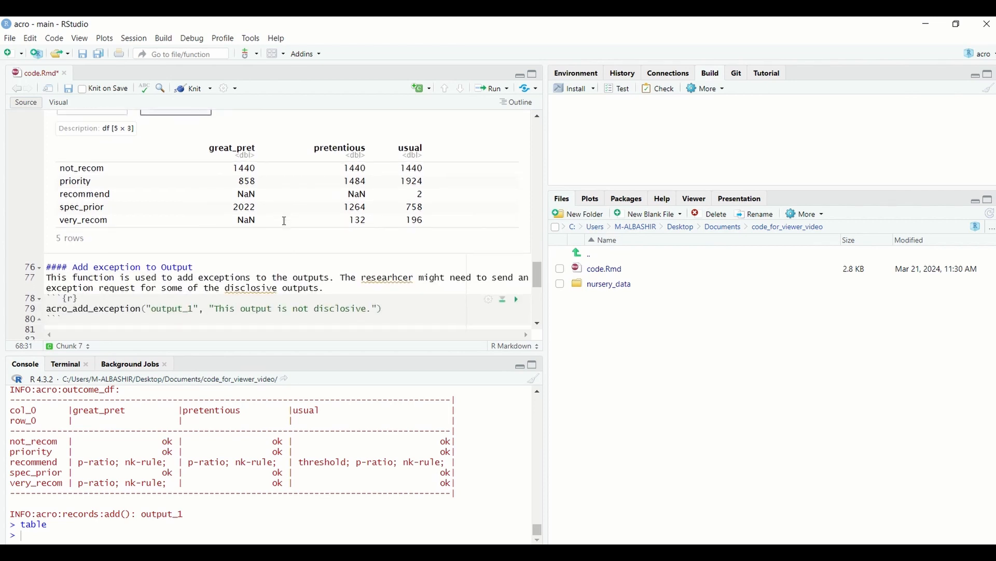
pyautogui.scroll(-1, 284, 221)
pyautogui.click(387, 293)
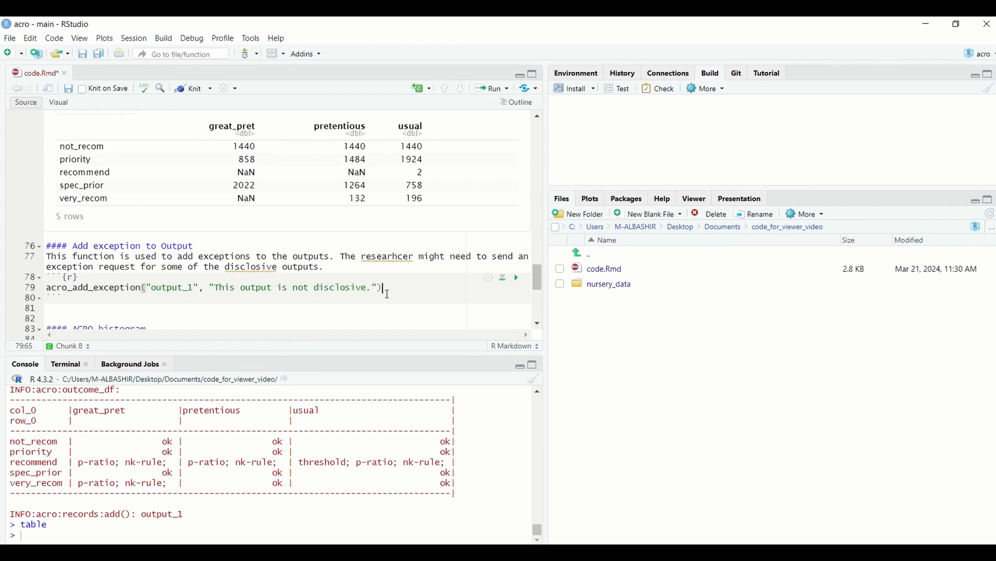
pyautogui.scroll(-3, 387, 294)
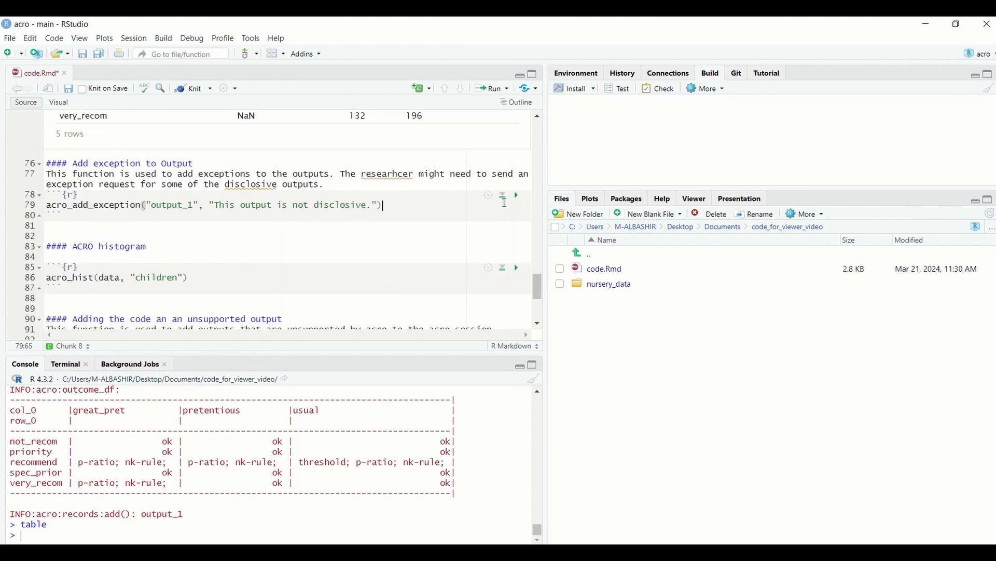
pyautogui.click(517, 196)
# Run the ACRO histogram chunk for the "children" column and open the acro_artifacts folder containing the saved image.
pyautogui.scroll(-4, 444, 220)
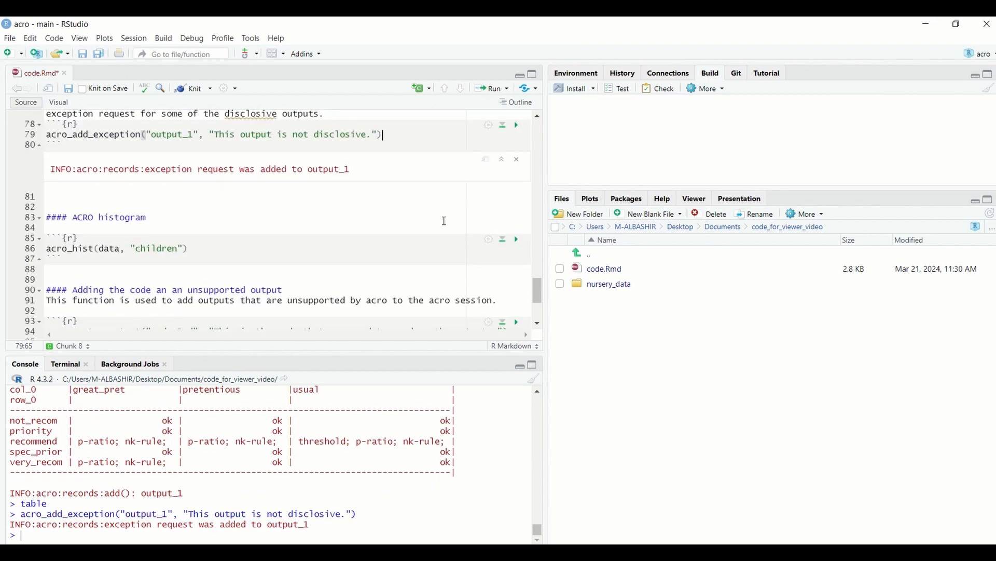
pyautogui.click(437, 218)
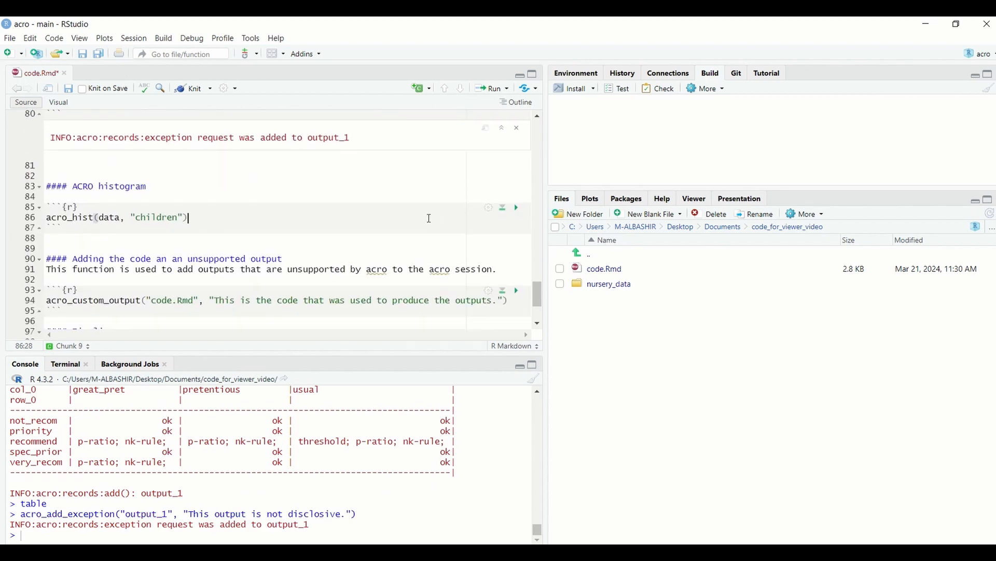
pyautogui.click(520, 216)
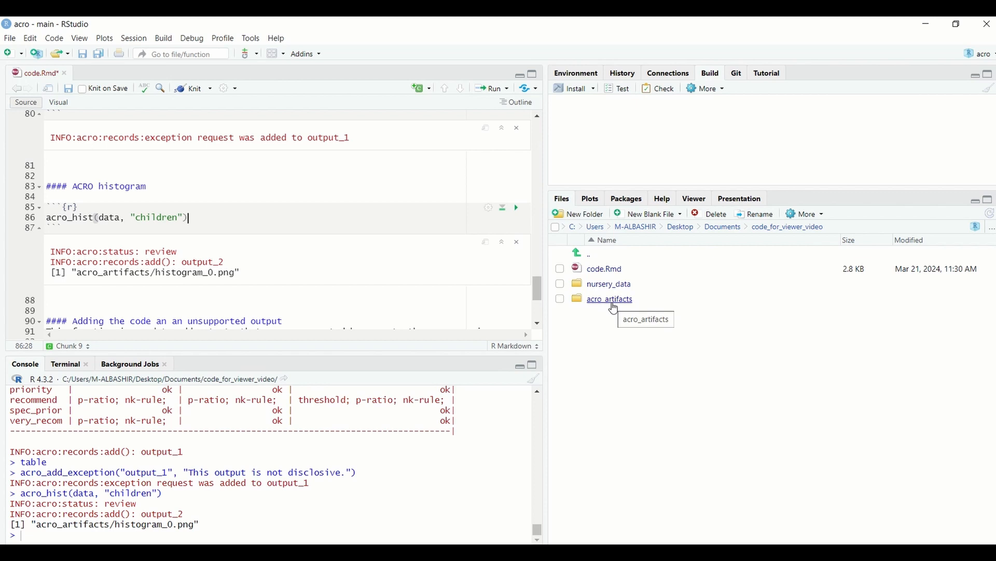
pyautogui.click(612, 301)
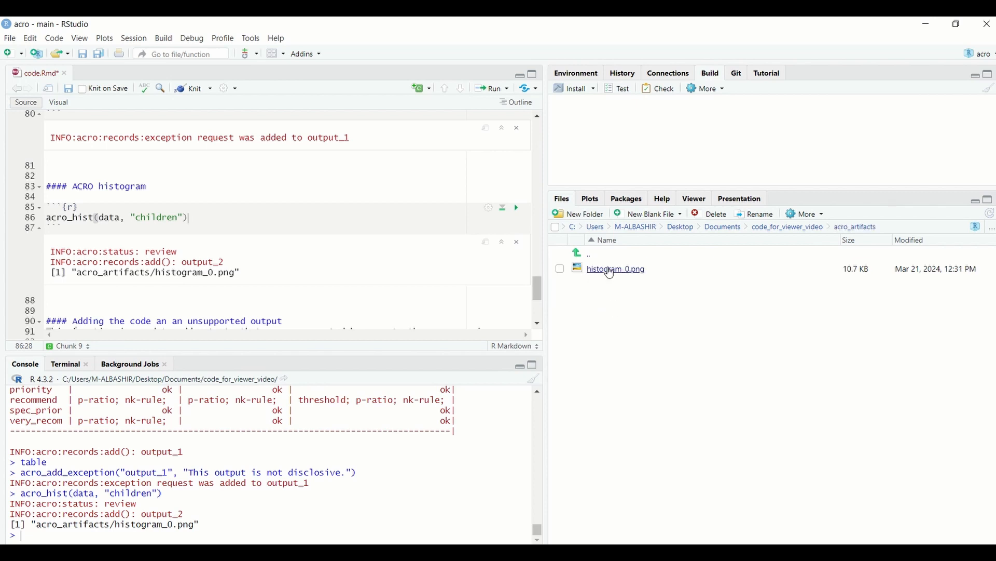
# View the saved image histogram_0.png of the children column, and close it.
pyautogui.click(610, 270)
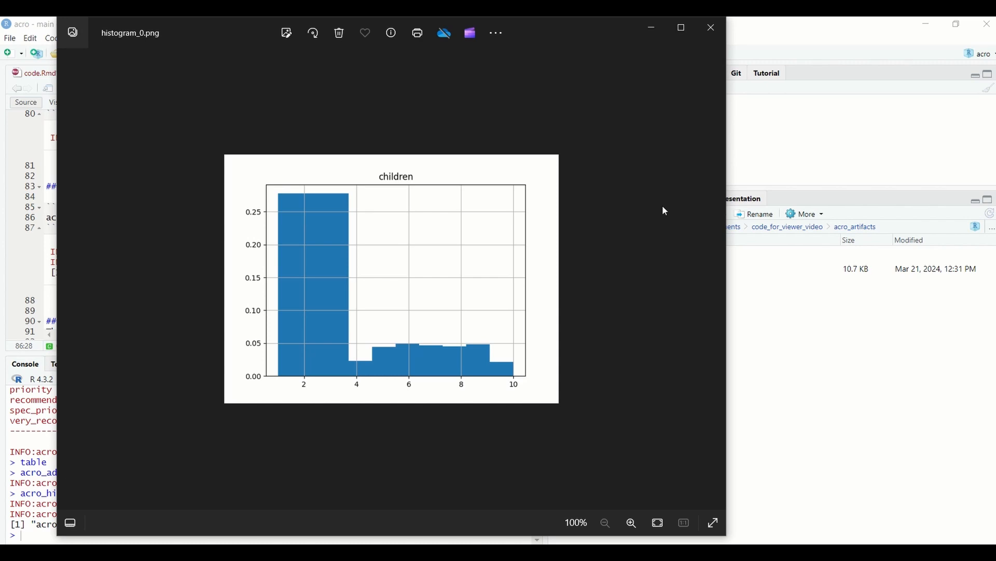
pyautogui.click(712, 29)
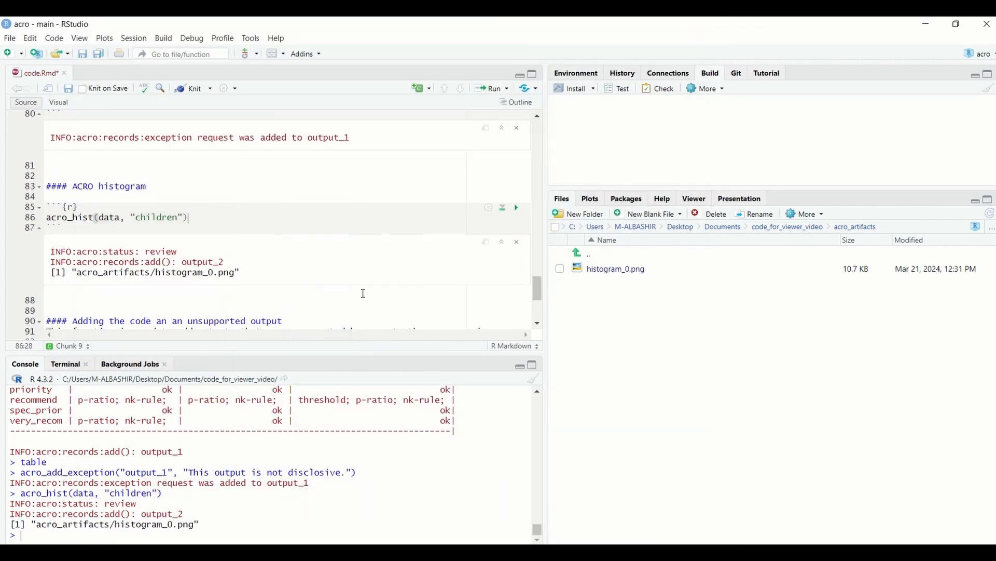
# Run the acro_custom_output chunk to add code.Rmd with the comment "This is the code that was used to produce the outputs.".
pyautogui.scroll(-4, 362, 291)
pyautogui.scroll(-1, 362, 293)
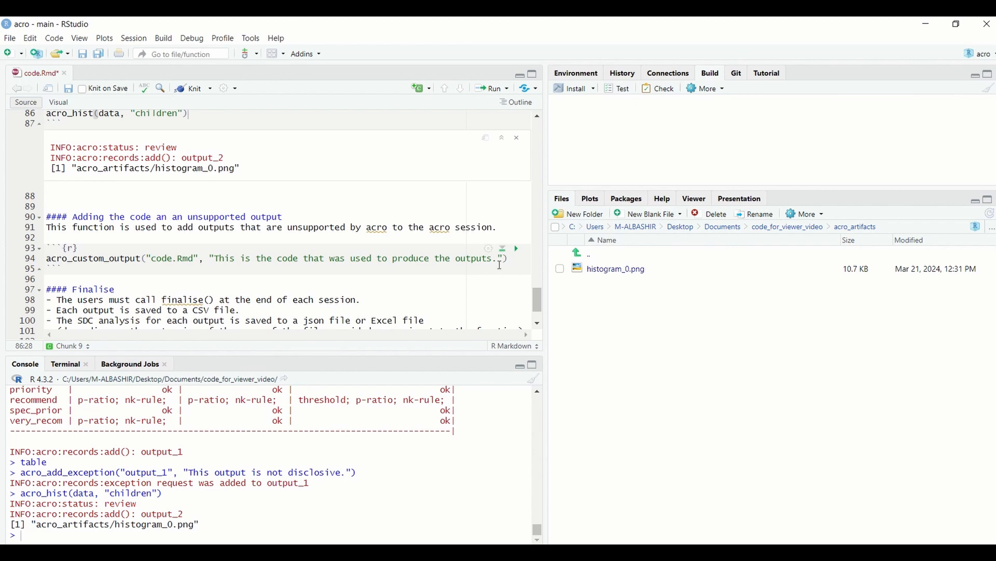
pyautogui.click(510, 259)
pyautogui.click(518, 254)
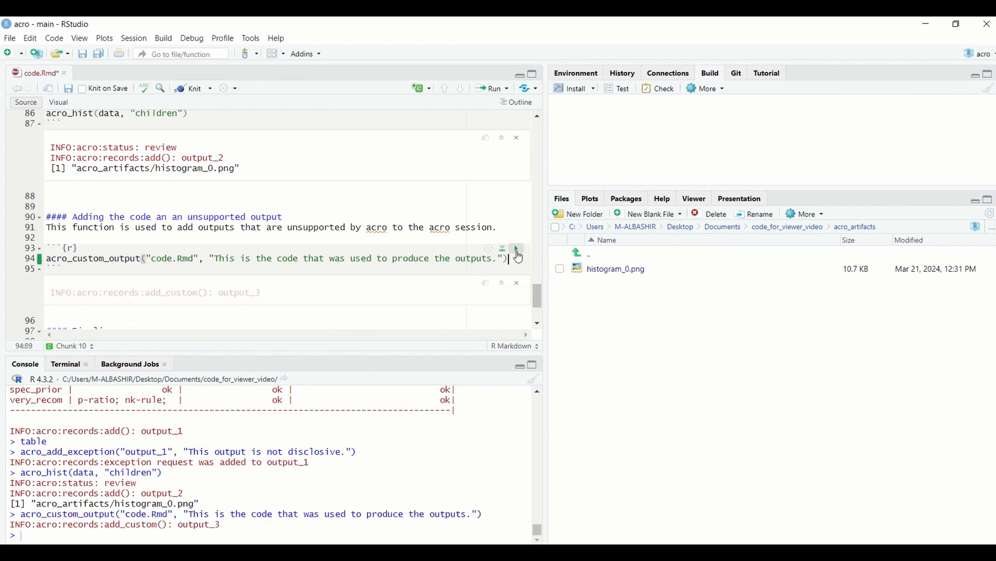
# Run acro_finalise in the Finalise section to write the session outputs to "Results" in json format.
pyautogui.scroll(-2, 453, 273)
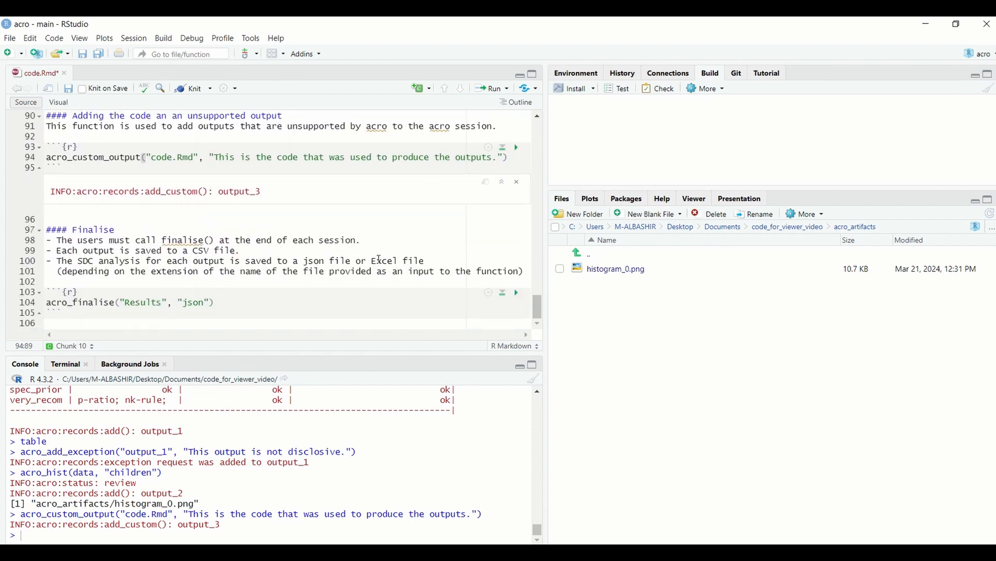
pyautogui.click(224, 302)
pyautogui.hotkey('ctrl', 'Return')
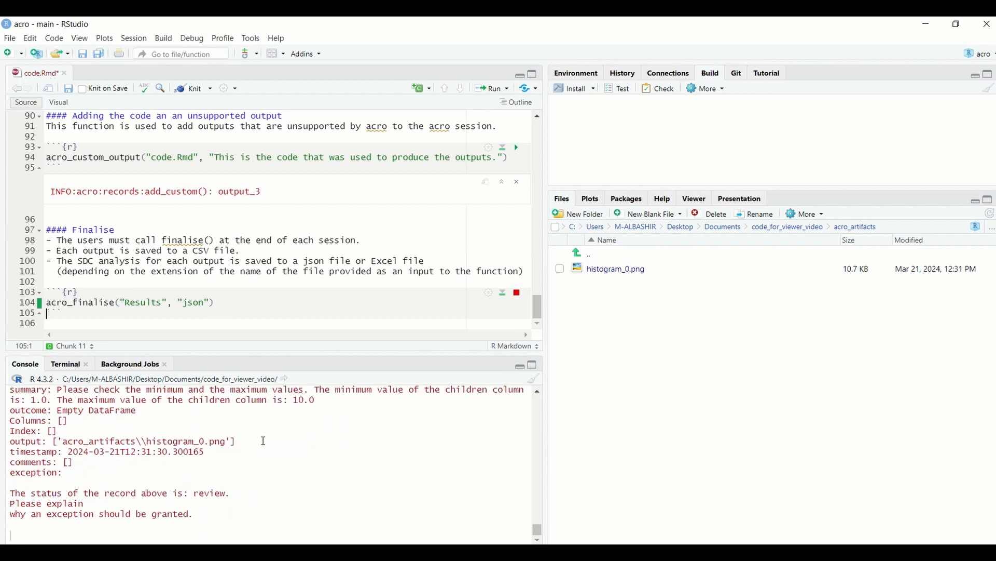
# Answer the histogram record's exception request with "I have checked the min and max and this output is not disclosed".
pyautogui.scroll(1, 270, 457)
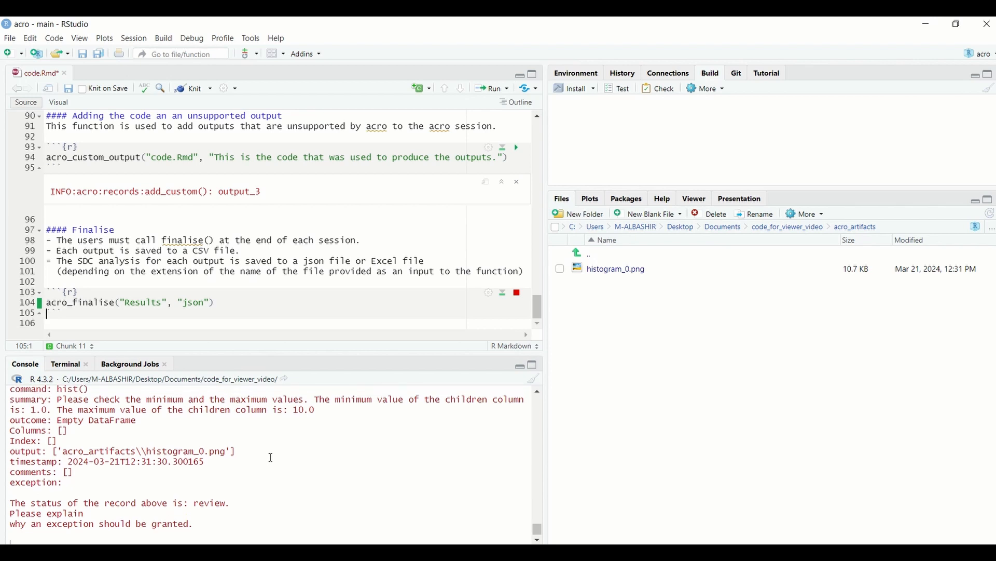
pyautogui.scroll(-1, 270, 457)
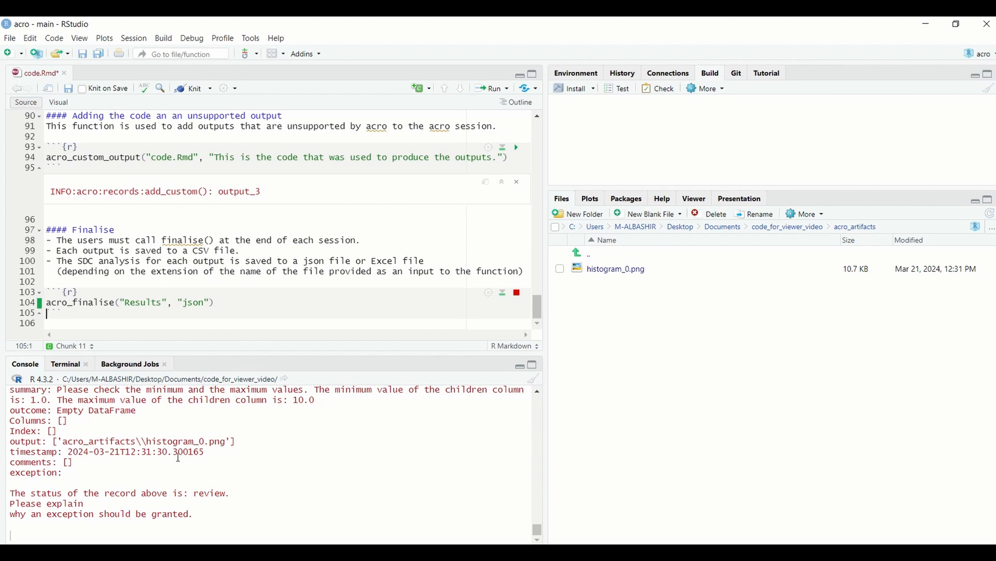
pyautogui.scroll(1, 273, 458)
pyautogui.write('I have checked the min')
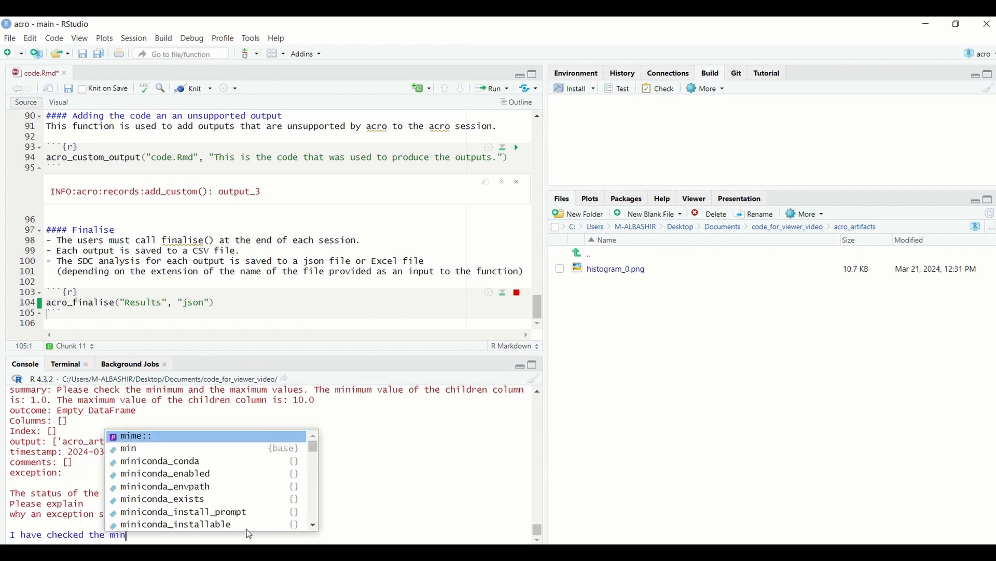
pyautogui.write(' and max an')
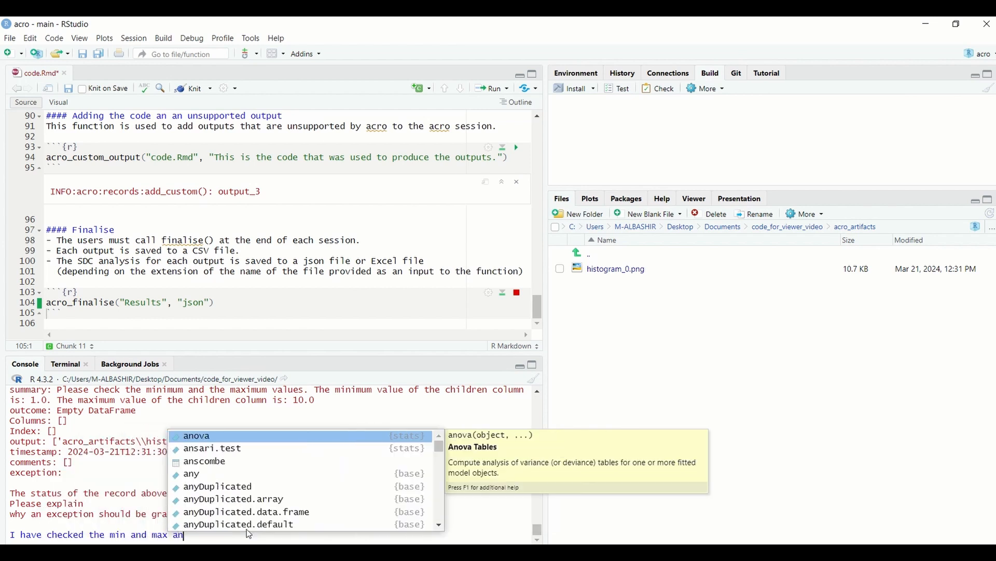
pyautogui.write('d this outp')
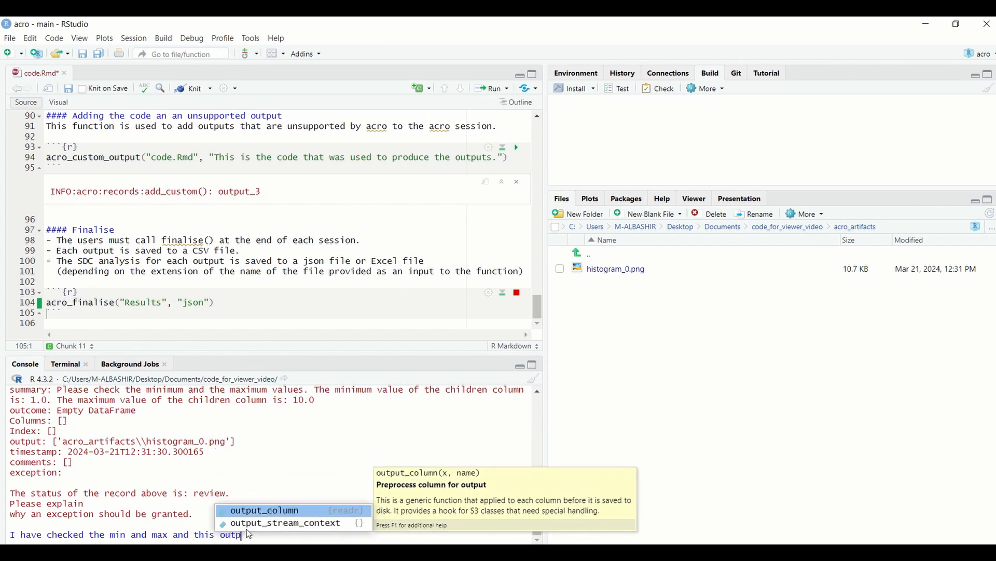
pyautogui.write('ut is ')
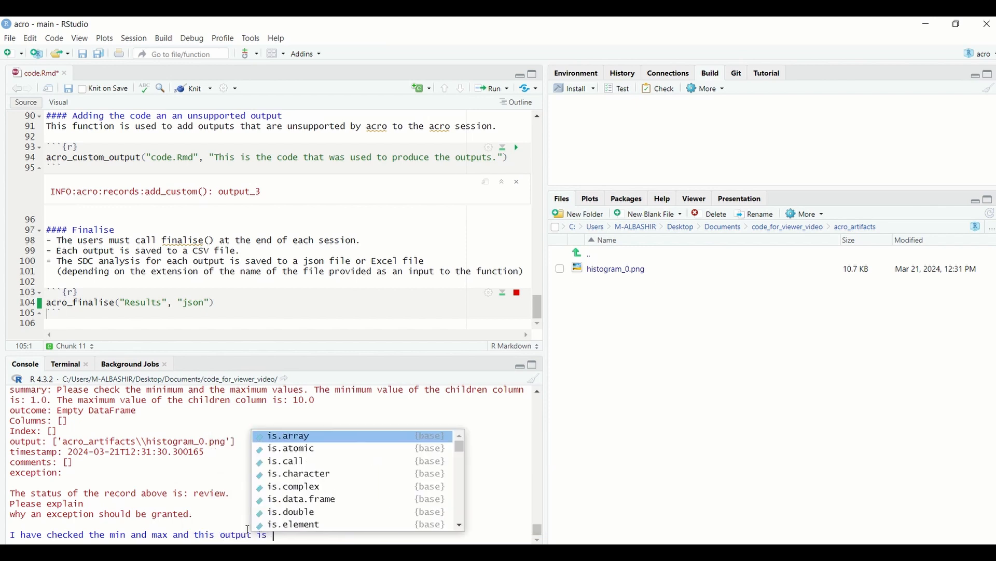
pyautogui.write('not discl')
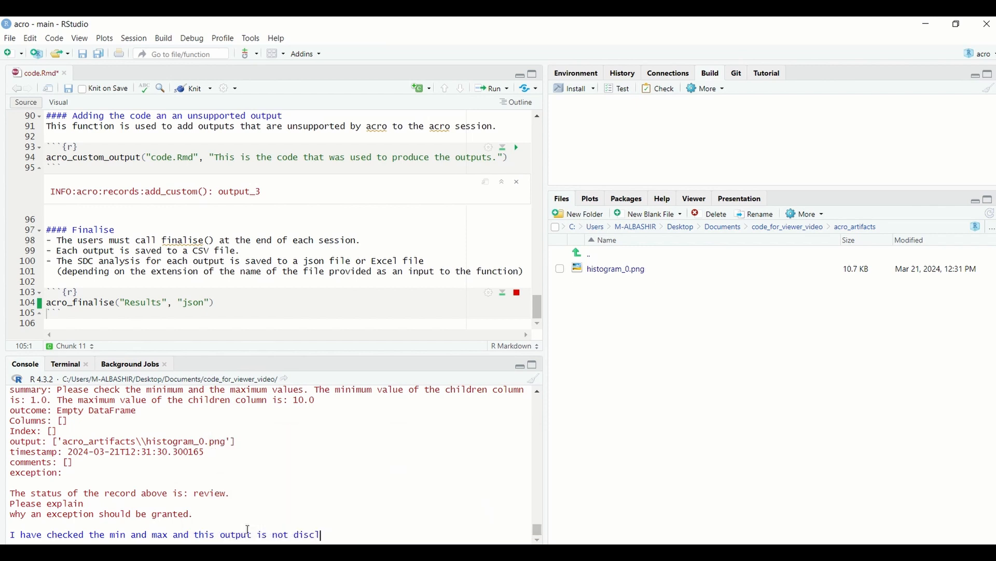
pyautogui.write('osed')
pyautogui.press('Return')
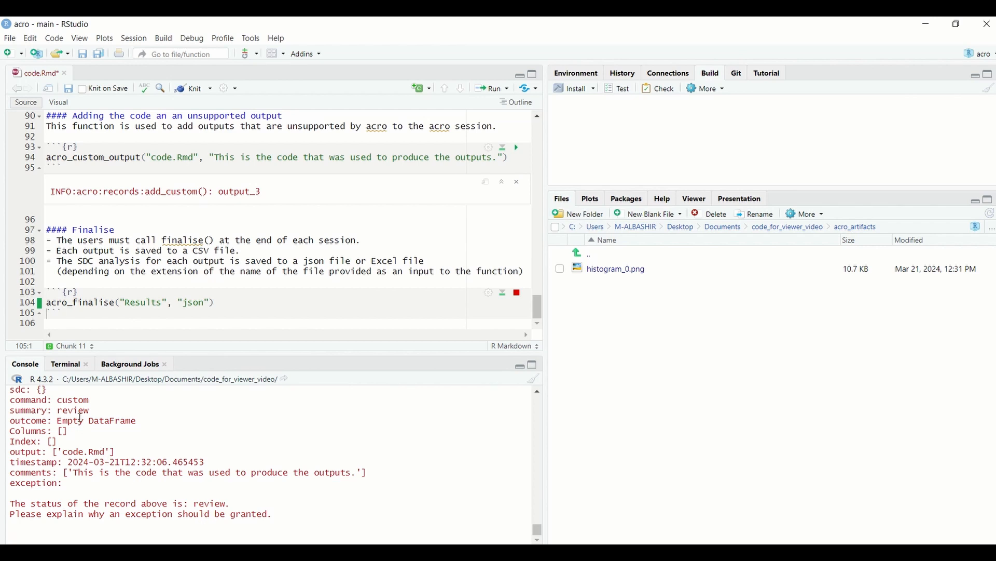
# Answer the code.Rmd record's exception request with "This code is not disclosive and I need it please".
pyautogui.scroll(2, 89, 434)
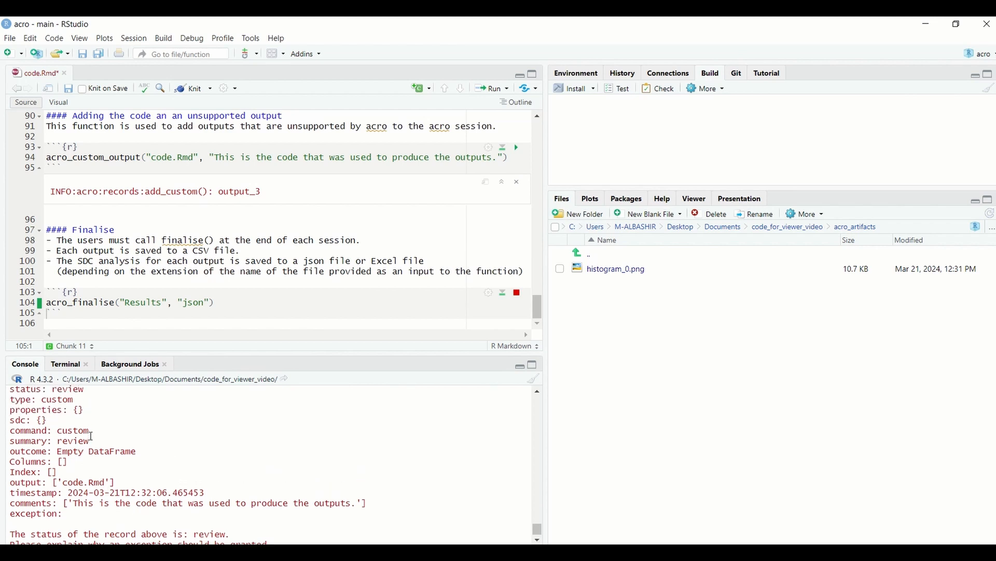
pyautogui.scroll(-2, 91, 435)
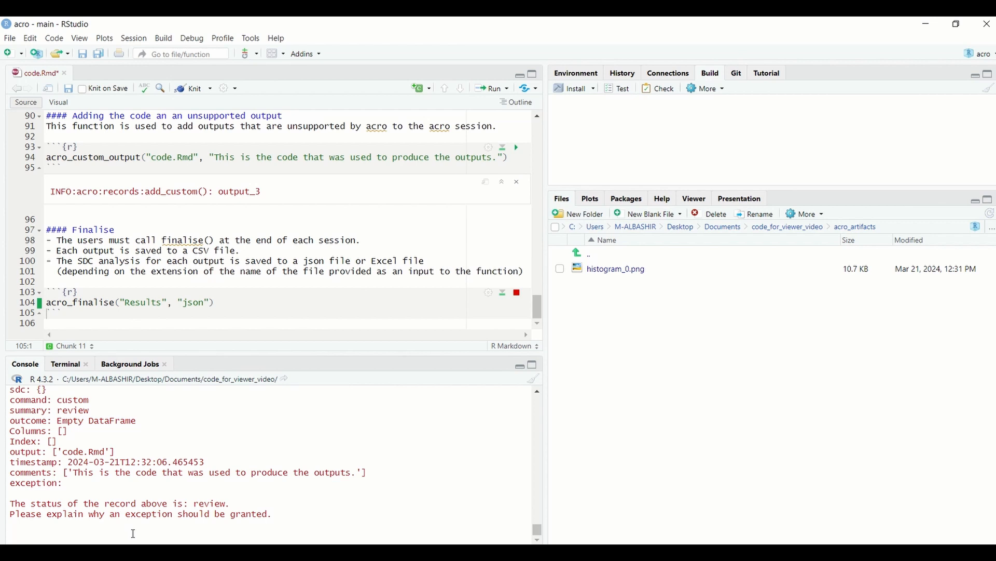
pyautogui.write('This code is not disclosive')
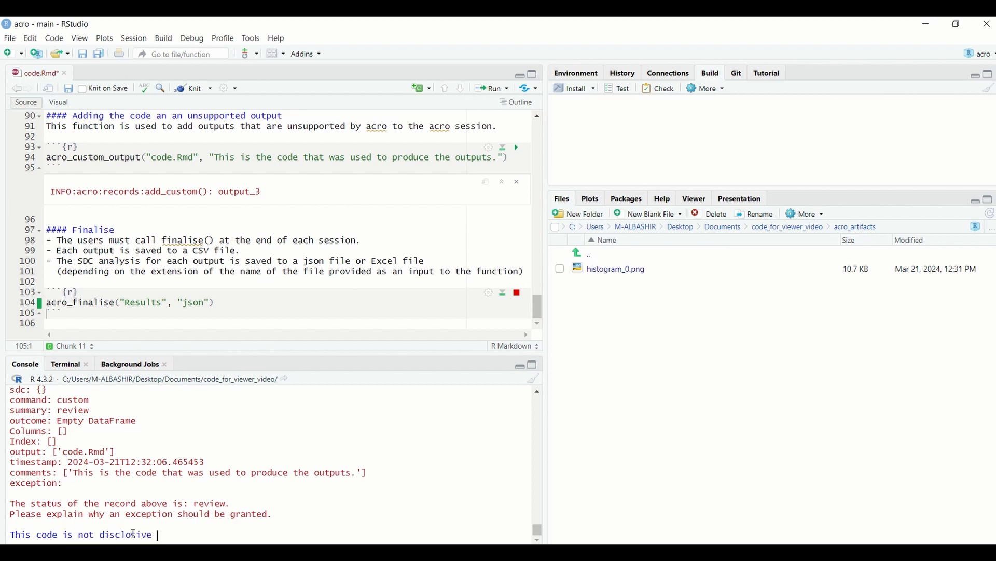
pyautogui.write(' and I need it please.')
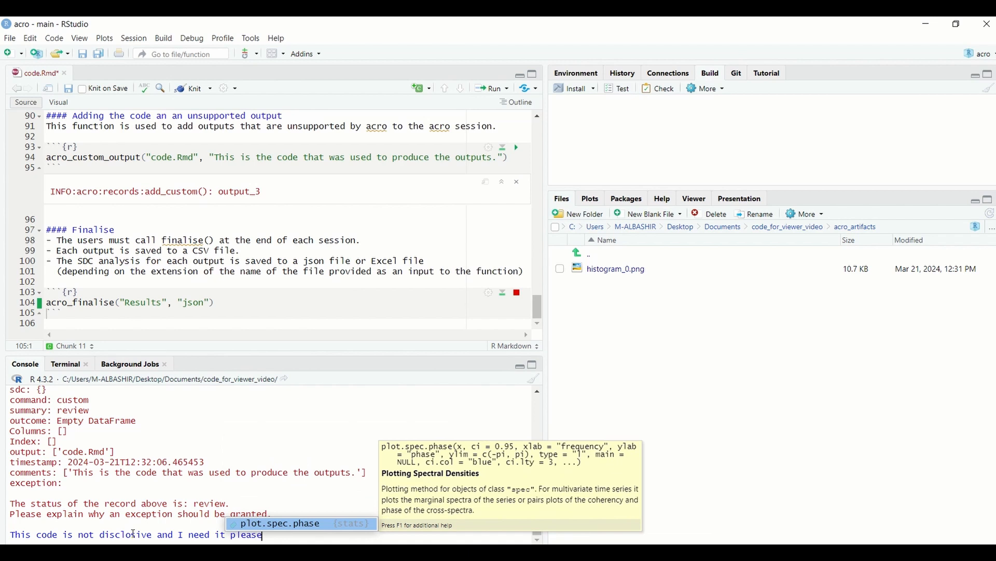
pyautogui.press('Return')
pyautogui.press('BackSpace')
pyautogui.press('BackSpace')
pyautogui.press('BackSpace')
pyautogui.press('BackSpace')
pyautogui.press('BackSpace')
pyautogui.press('BackSpace')
pyautogui.press('BackSpace')
pyautogui.press('BackSpace')
pyautogui.press('BackSpace')
pyautogui.press('BackSpace')
pyautogui.press('BackSpace')
pyautogui.press('BackSpace')
pyautogui.press('BackSpace')
pyautogui.press('BackSpace')
pyautogui.press('BackSpace')
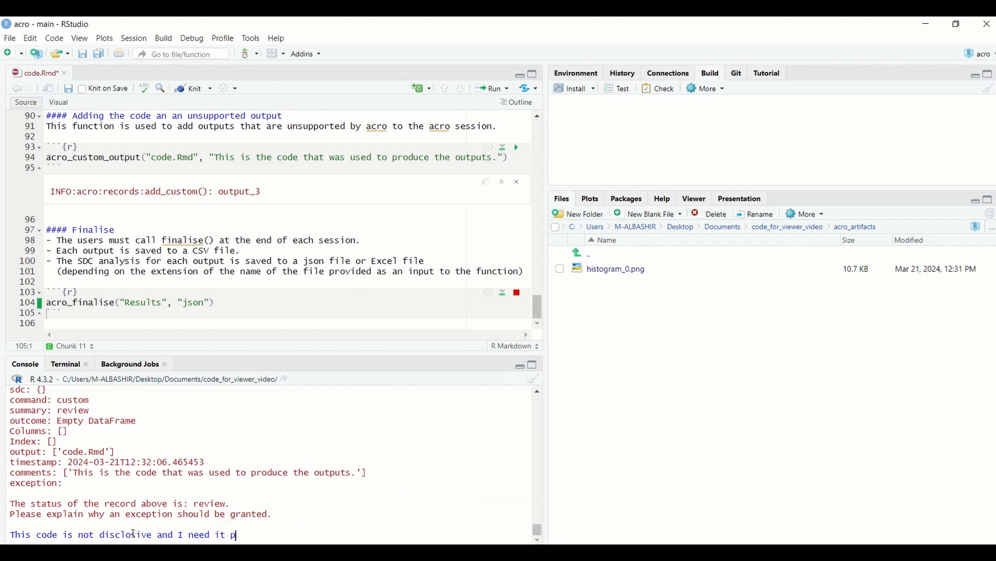
pyautogui.write('lease')
pyautogui.press('Return')
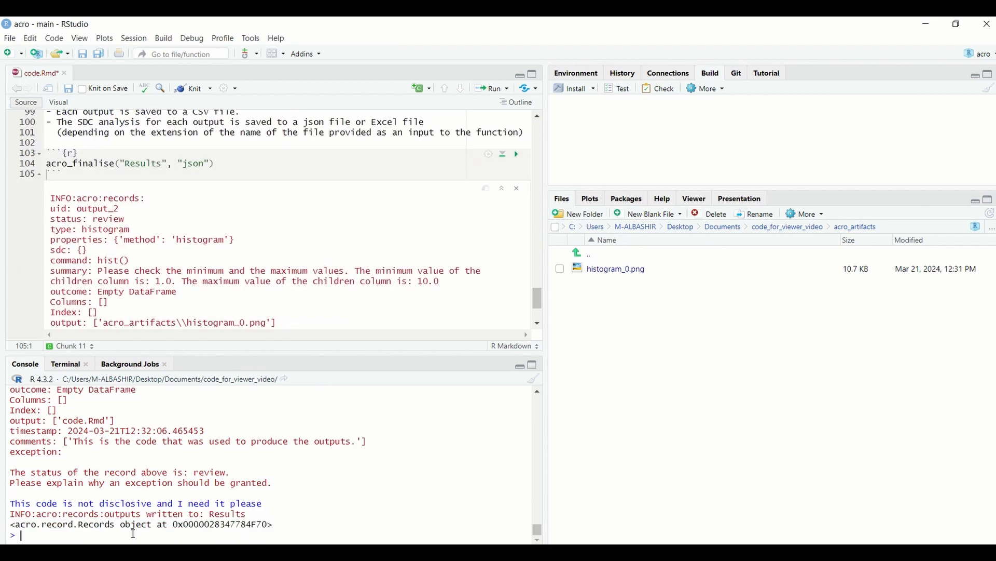
# Show the contents of the code_for_viewer_video folder, and launch SACRO Outputs Viewer from the desktop's sacro-viewer folder.
pyautogui.click(814, 230)
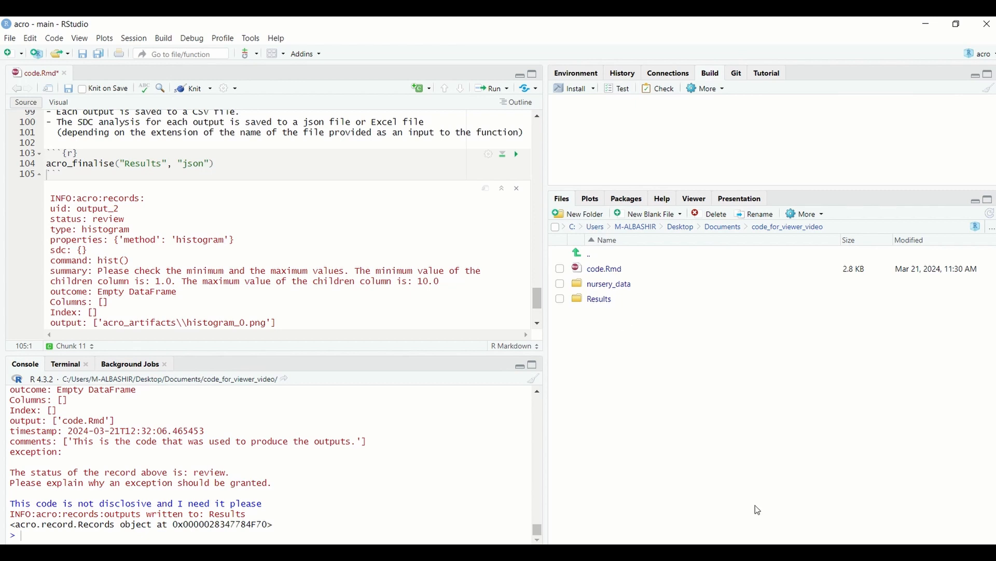
pyautogui.click(994, 553)
pyautogui.doubleClick(968, 422)
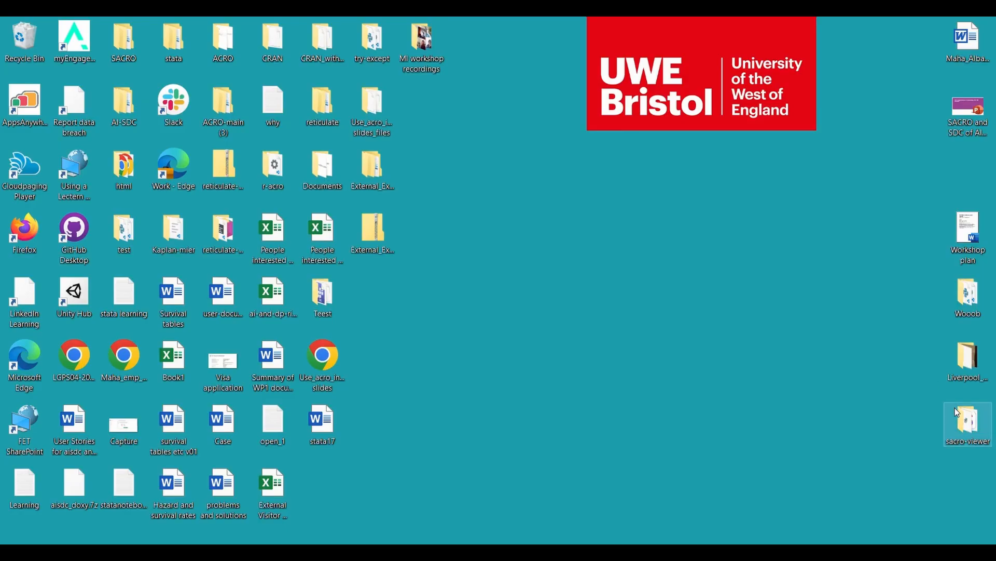
pyautogui.click(387, 130)
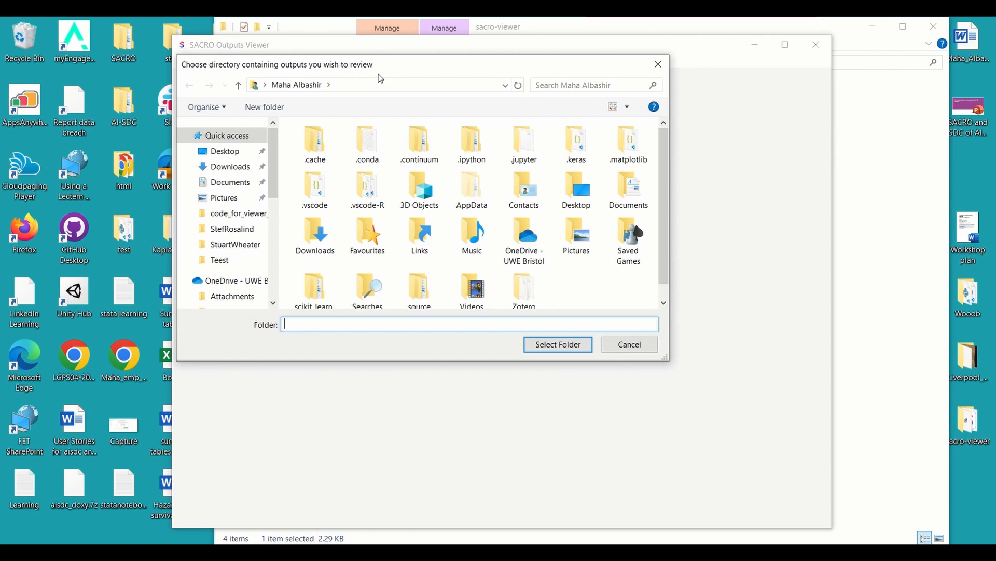
# Load the Results folder from code_for_viewer_video as the outputs directory to review, and maximise the viewer window.
pyautogui.click(241, 217)
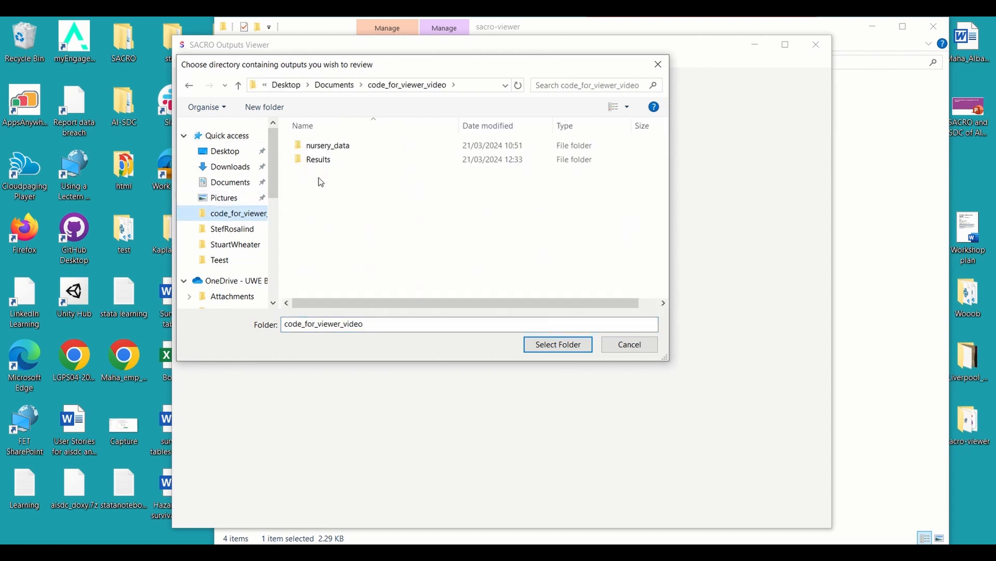
pyautogui.doubleClick(334, 158)
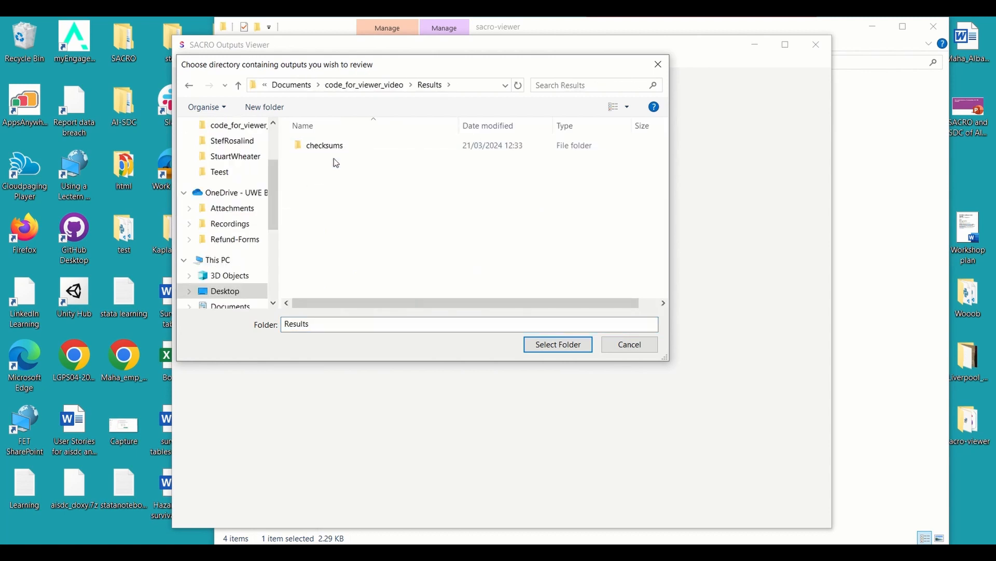
pyautogui.click(558, 345)
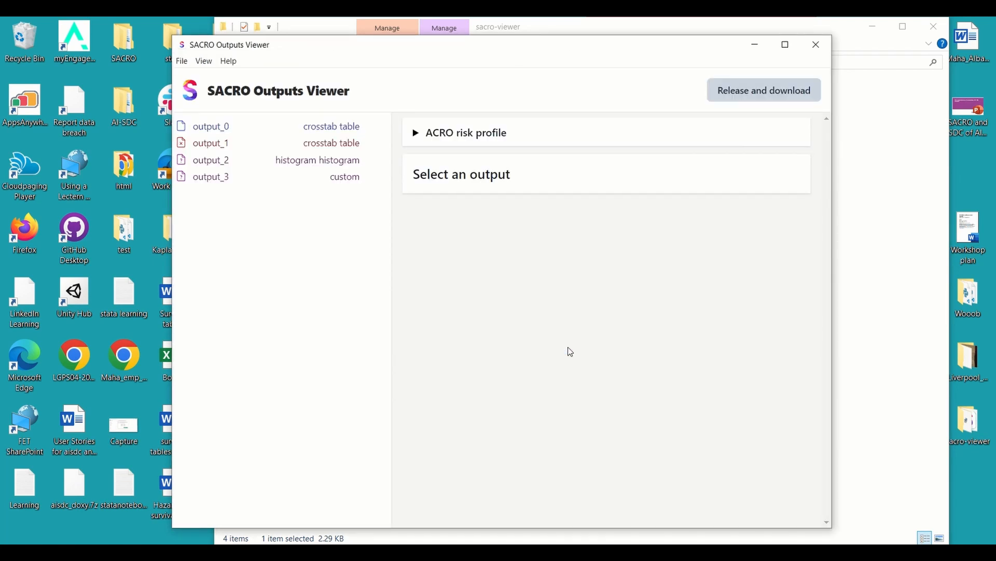
pyautogui.click(787, 46)
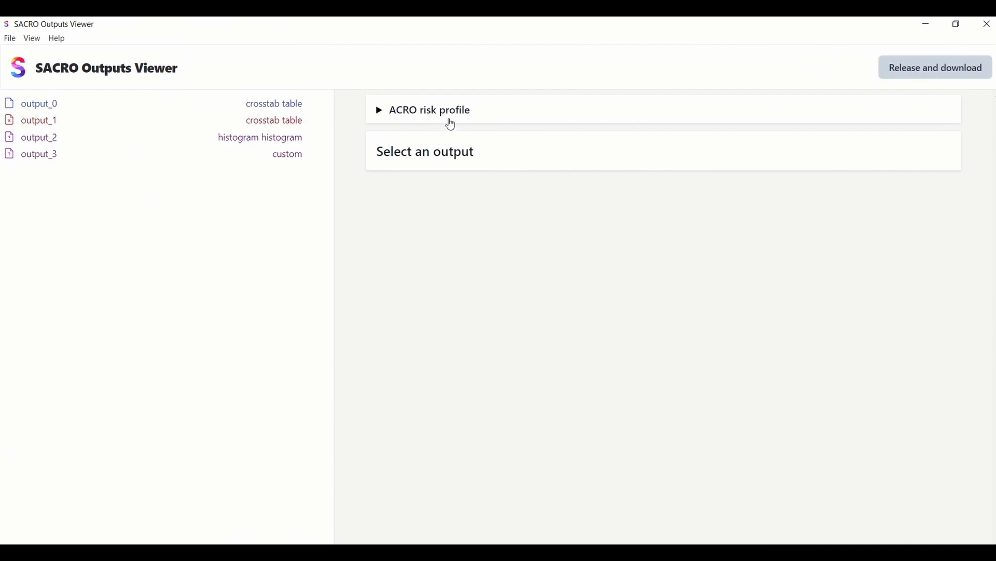
# Examine the ACRO risk profile parameters used to generate the results, and collapse the profile again.
pyautogui.click(451, 125)
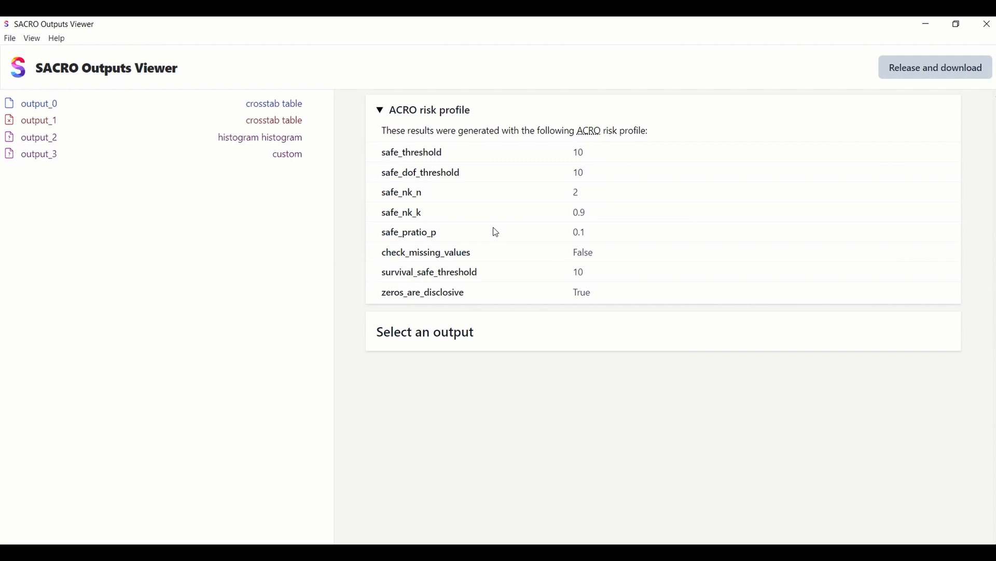
pyautogui.click(384, 116)
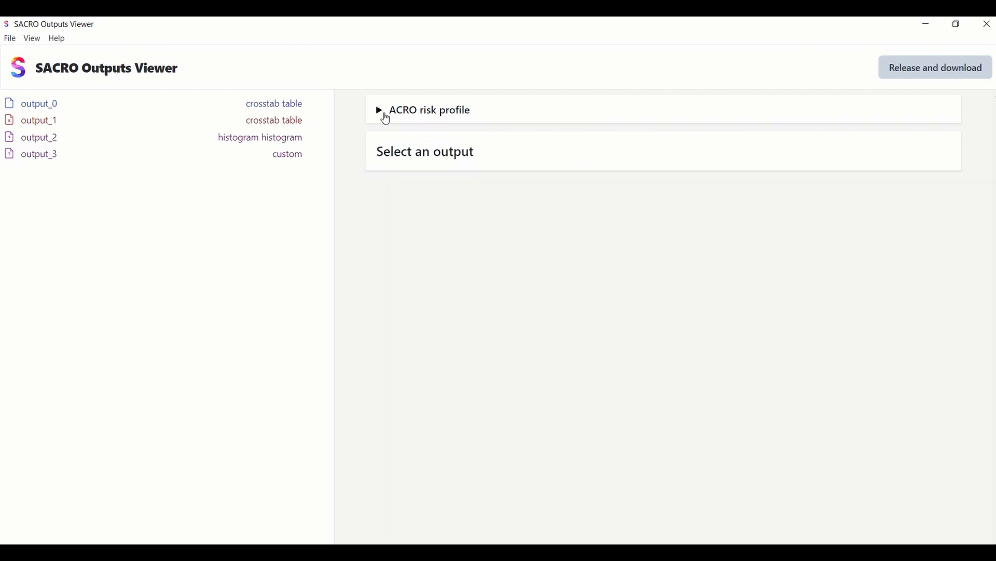
# Approve the output_0 crosstab table and add the review comment "This output is safe to be released".
pyautogui.click(83, 110)
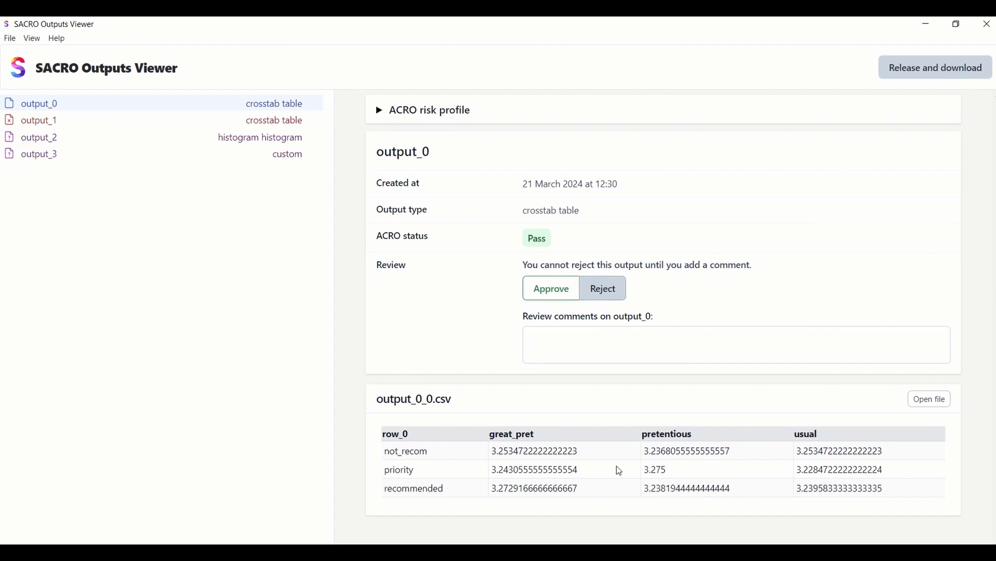
pyautogui.click(550, 292)
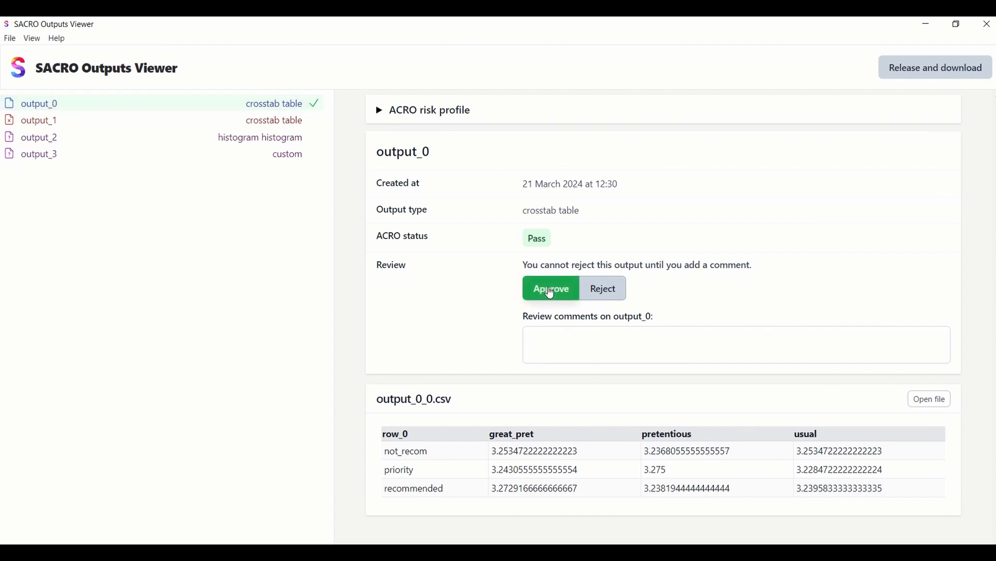
pyautogui.click(560, 339)
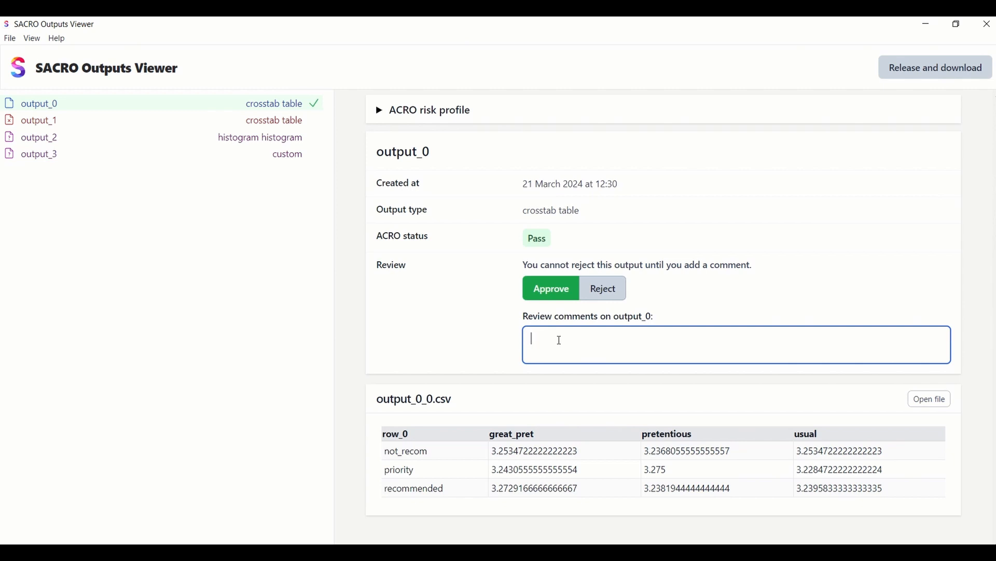
pyautogui.write('This')
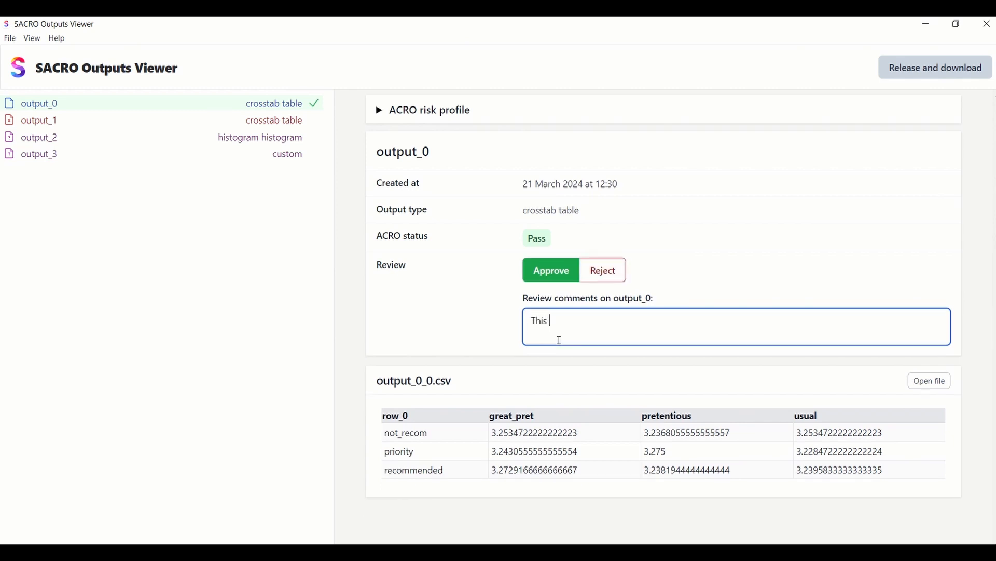
pyautogui.write(' output is safe to be released')
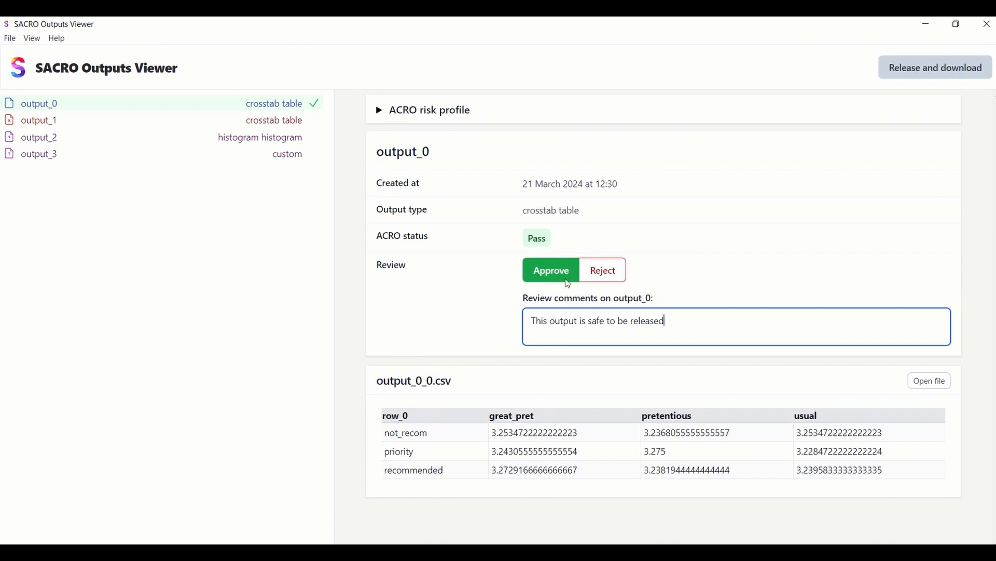
# Examine output_1's ACRO status and exception request, and check which disclosure rules flag the highlighted cells of its crosstab table.
pyautogui.click(305, 127)
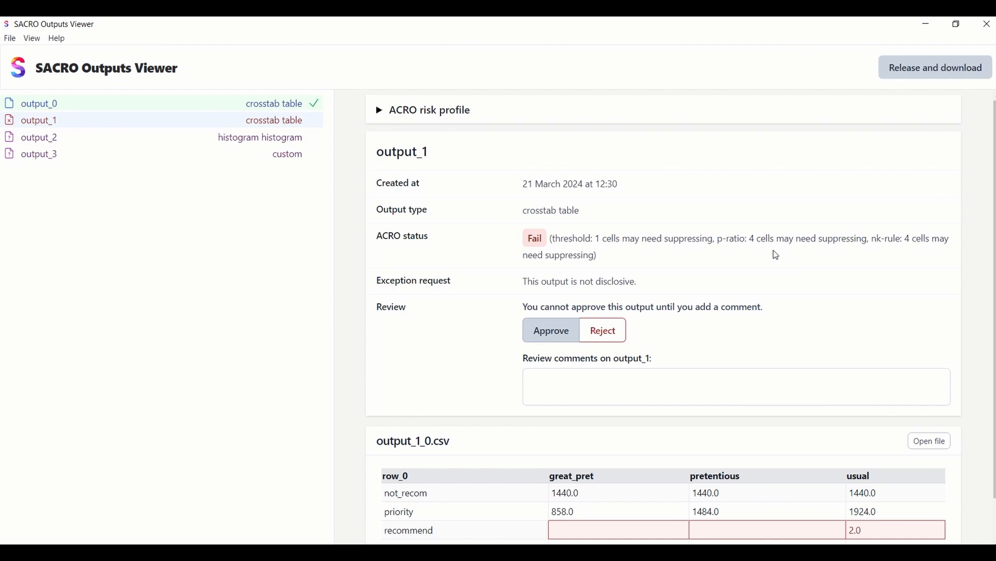
pyautogui.scroll(-1, 774, 254)
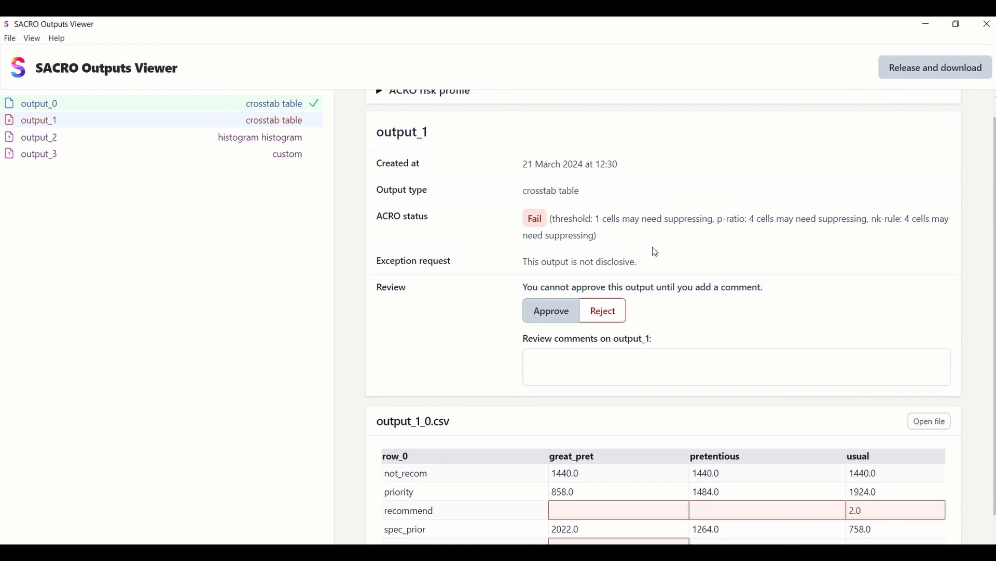
pyautogui.scroll(-1, 655, 252)
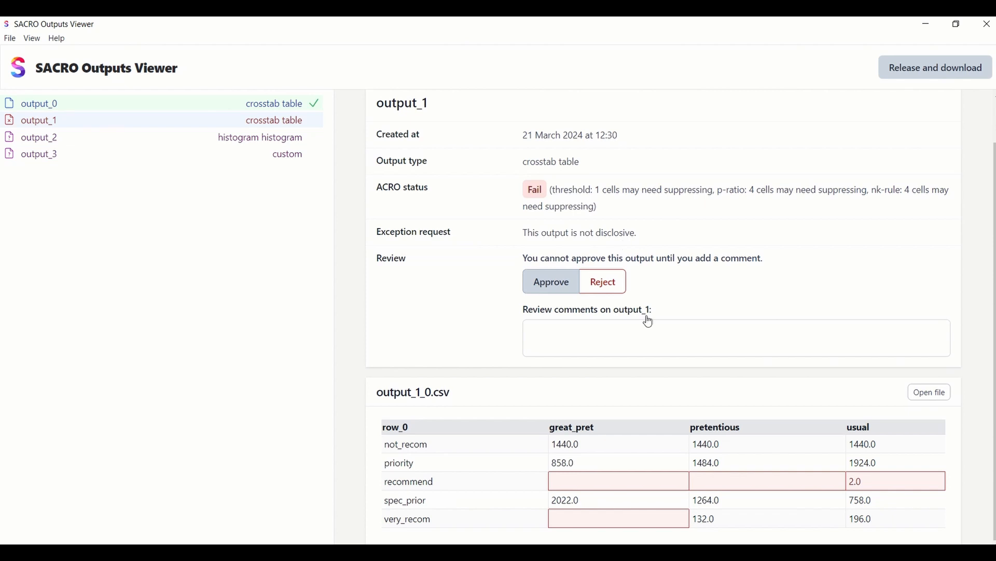
pyautogui.moveTo(731, 489)
pyautogui.moveTo(859, 489)
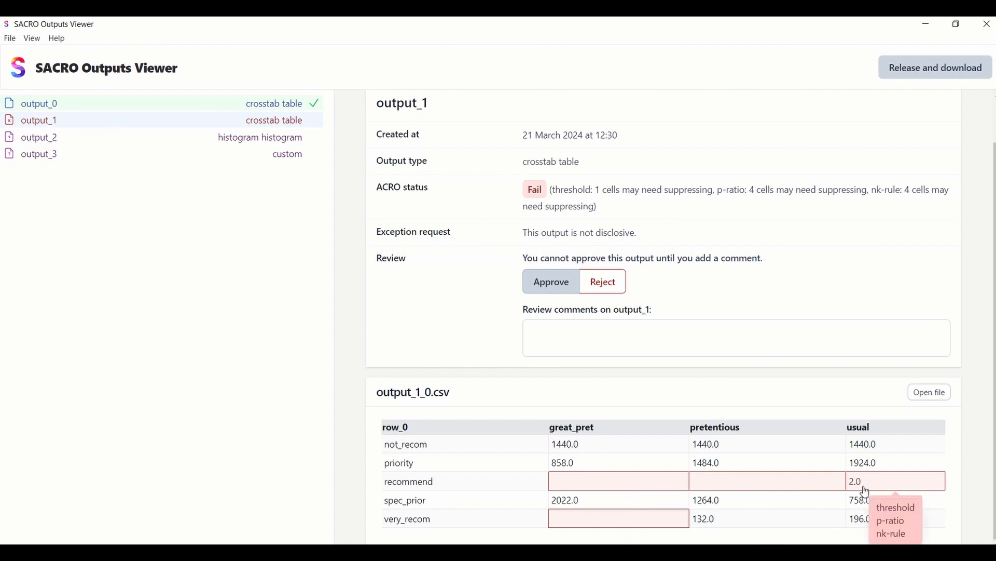
pyautogui.moveTo(643, 528)
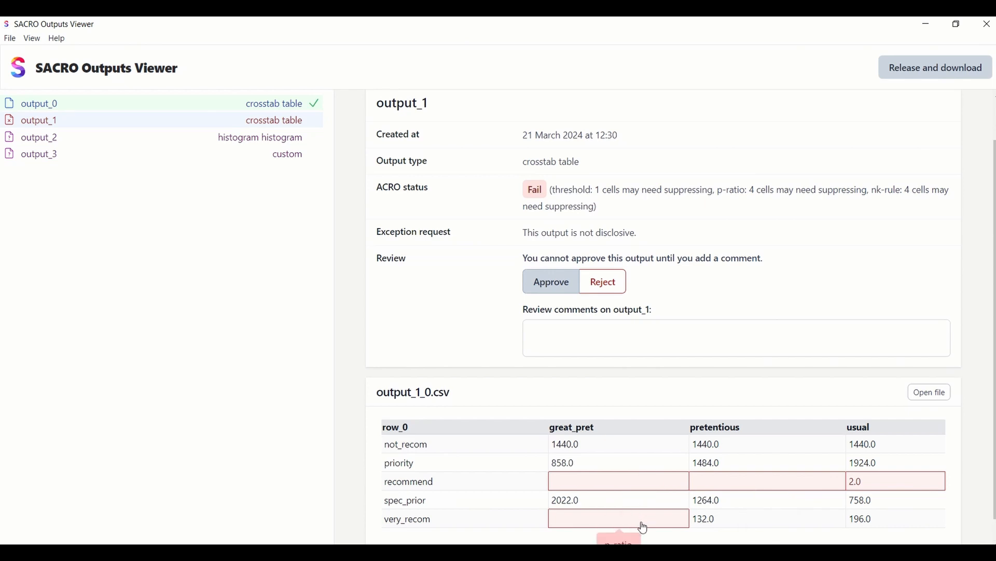
pyautogui.moveTo(911, 483)
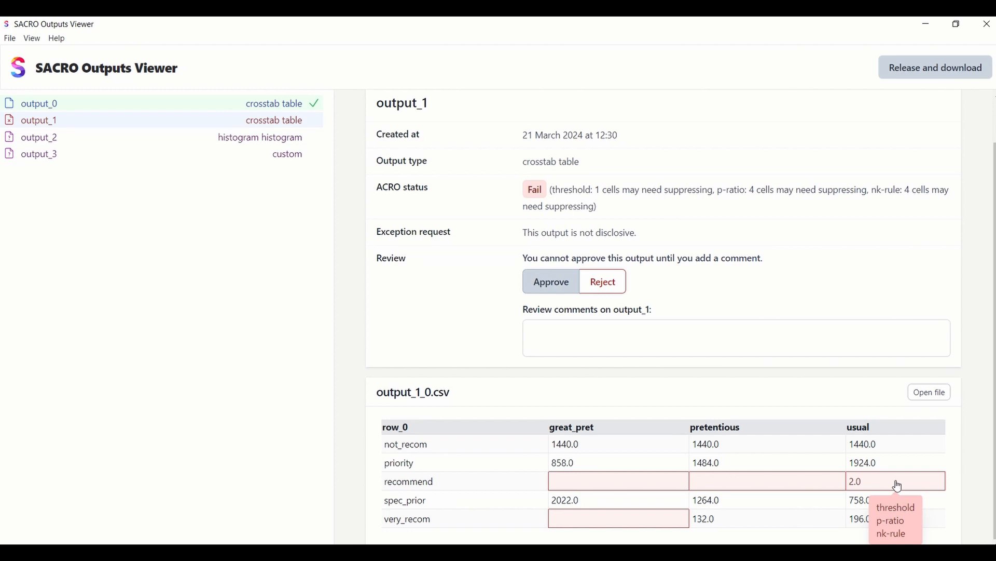
# Reject the output_1 crosstab table and add the review comment "This output is disclosive".
pyautogui.click(622, 287)
pyautogui.click(579, 330)
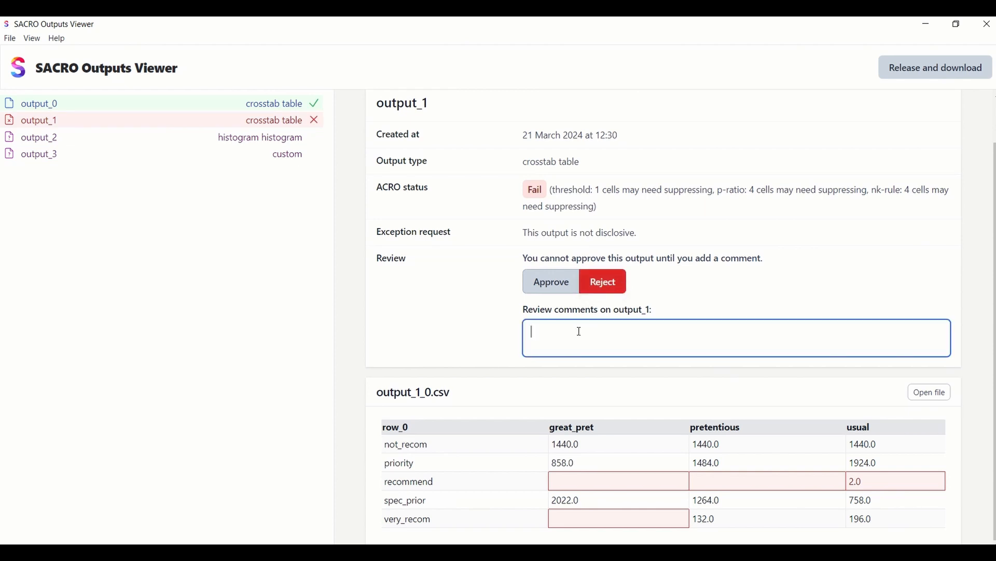
pyautogui.write('This ')
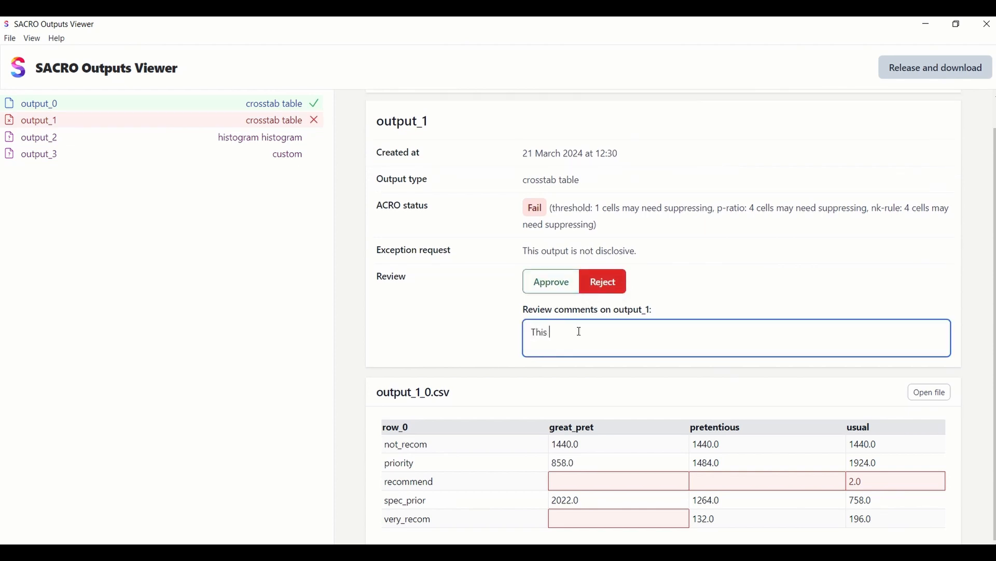
pyautogui.write('output si')
pyautogui.press('BackSpace')
pyautogui.press('BackSpace')
pyautogui.write('is disclosive')
# Review the output_2 histogram, add the review comment "This output is not disclosive" and approve it.
pyautogui.click(294, 145)
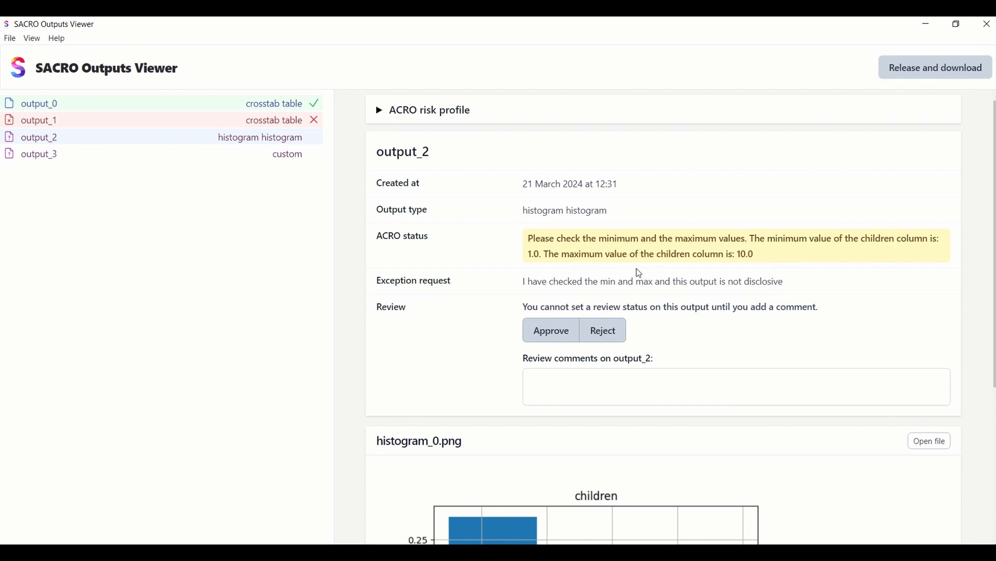
pyautogui.scroll(-5, 743, 307)
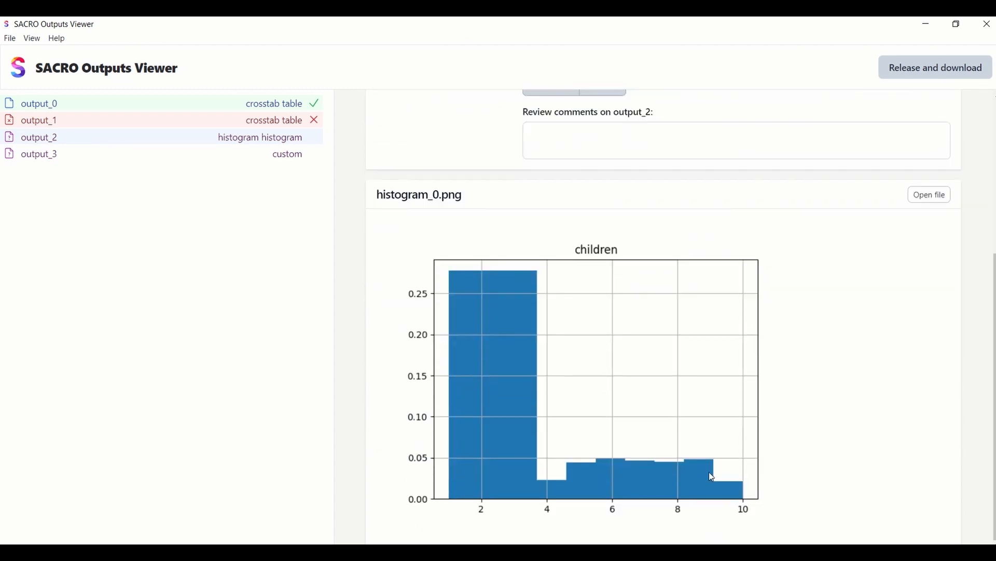
pyautogui.scroll(3, 683, 363)
pyautogui.scroll(1, 683, 363)
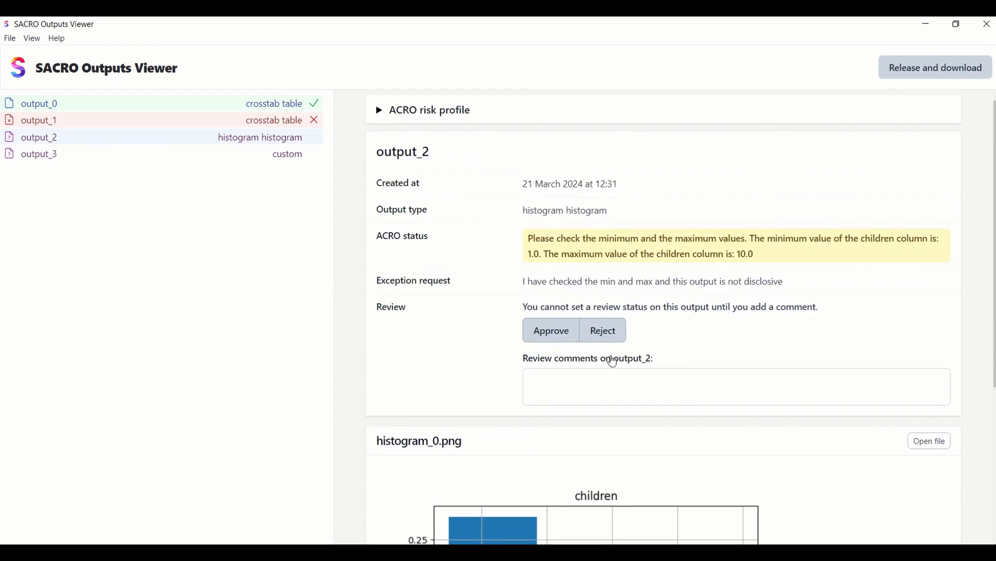
pyautogui.click(591, 386)
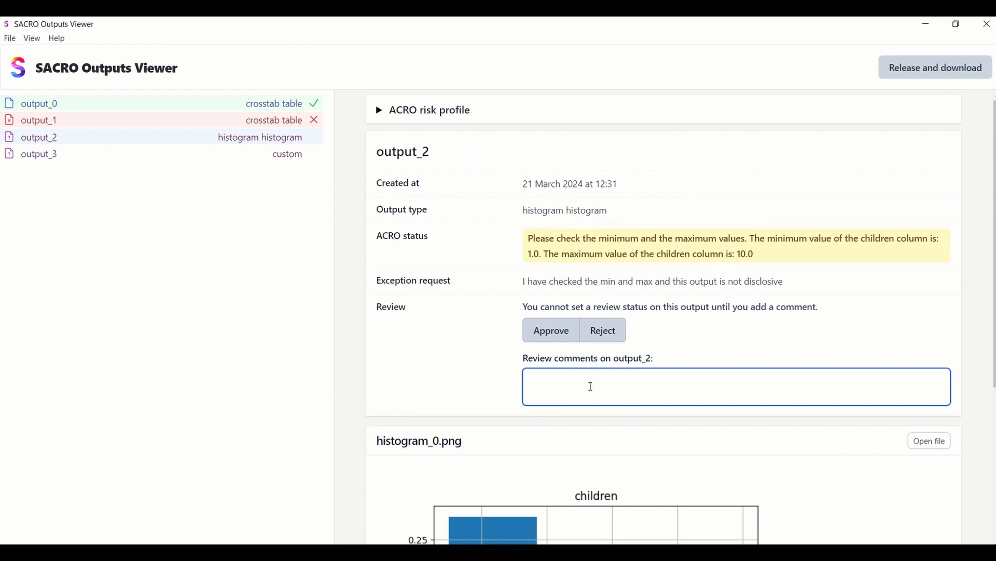
pyautogui.write('This ou')
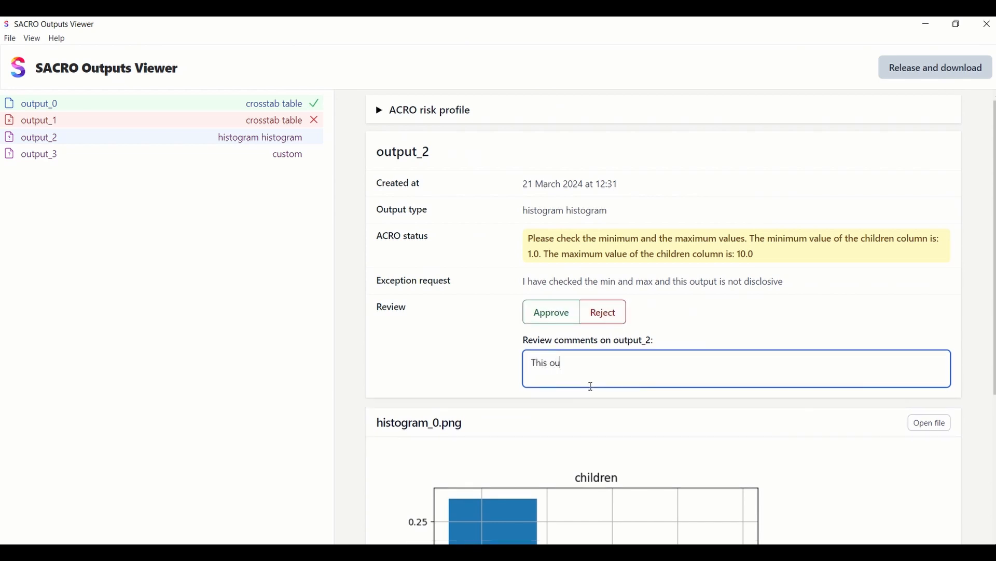
pyautogui.write('tput is not disclosive')
pyautogui.click(566, 324)
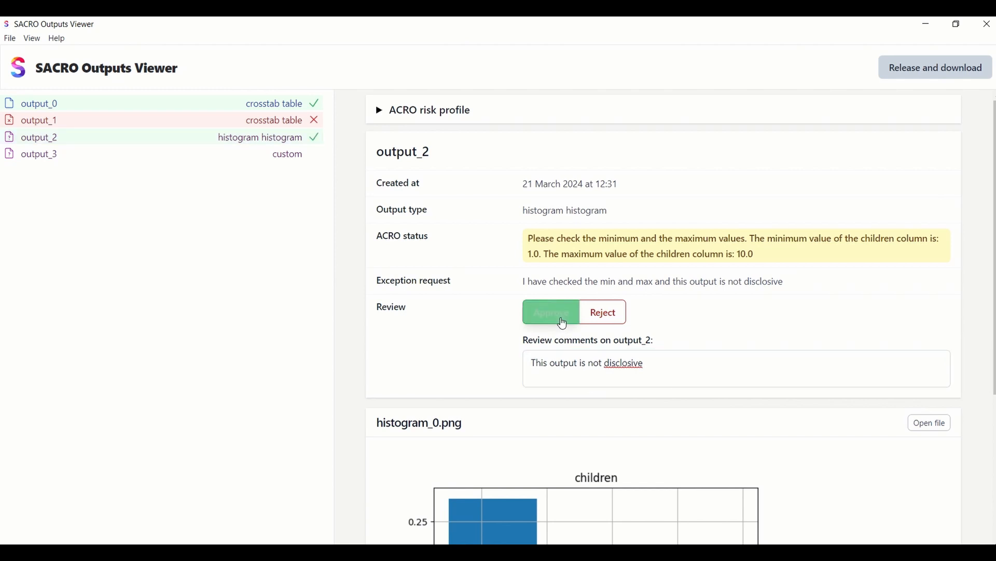
# Review the code.Rmd file in output_3, add the review comment "This code is safe" and approve the output.
pyautogui.click(248, 161)
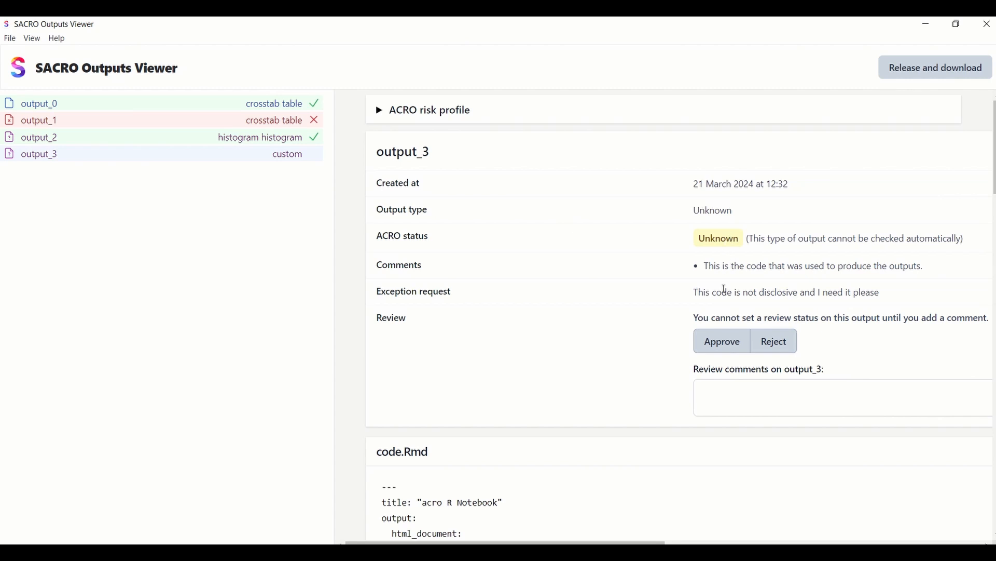
pyautogui.scroll(-1, 750, 306)
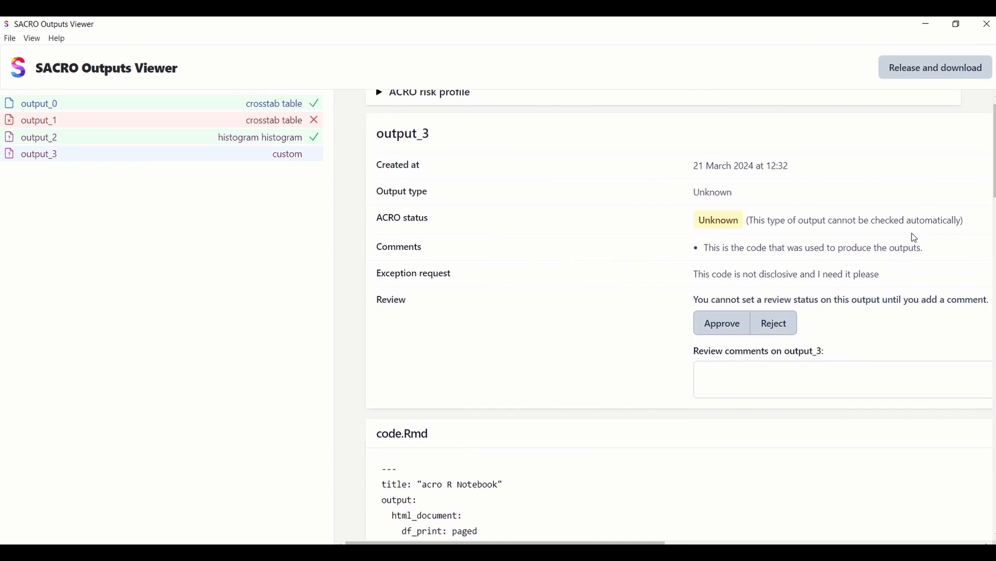
pyautogui.scroll(-5, 882, 270)
pyautogui.scroll(-17, 876, 282)
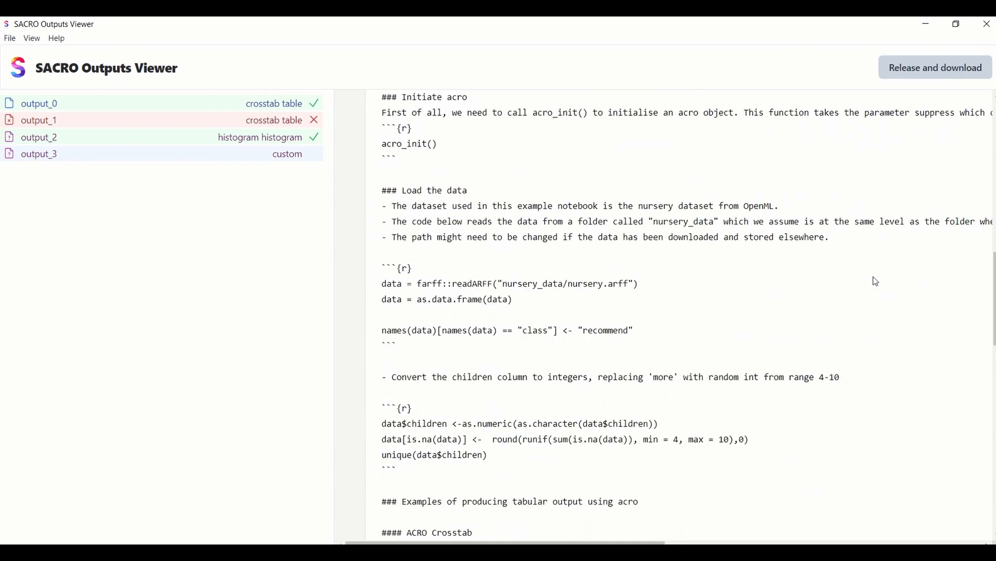
pyautogui.scroll(-9, 876, 281)
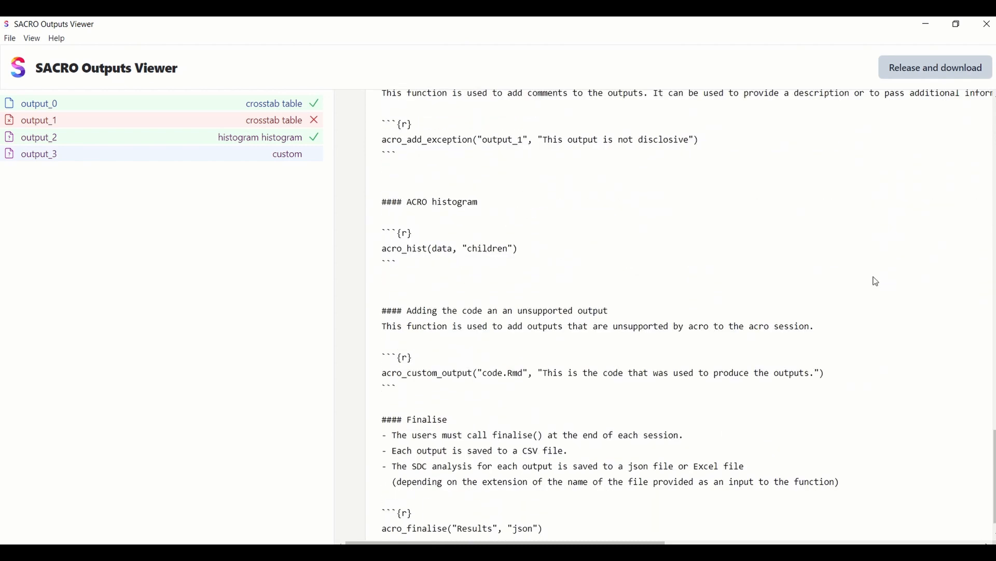
pyautogui.scroll(20, 876, 281)
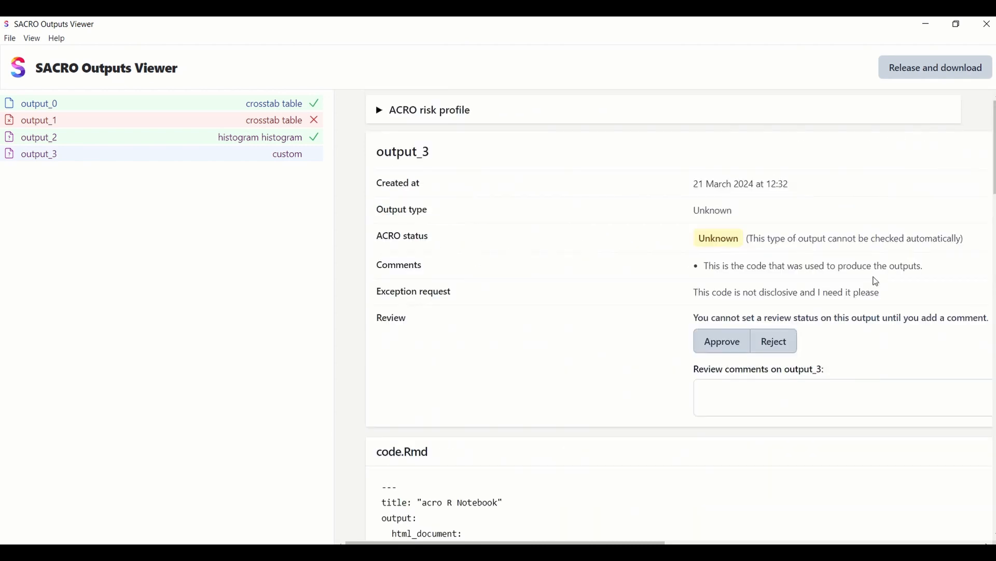
pyautogui.click(757, 393)
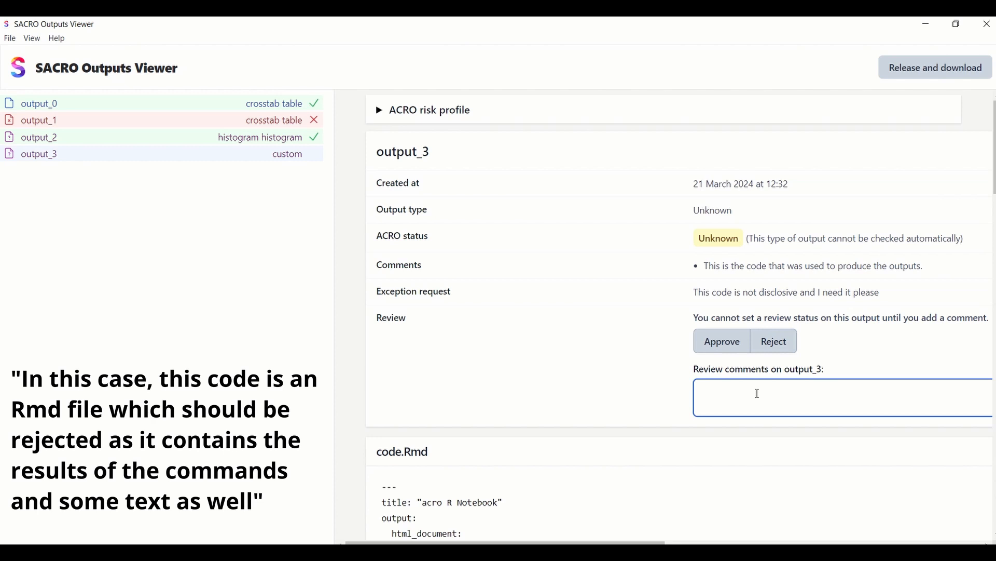
pyautogui.write('This ')
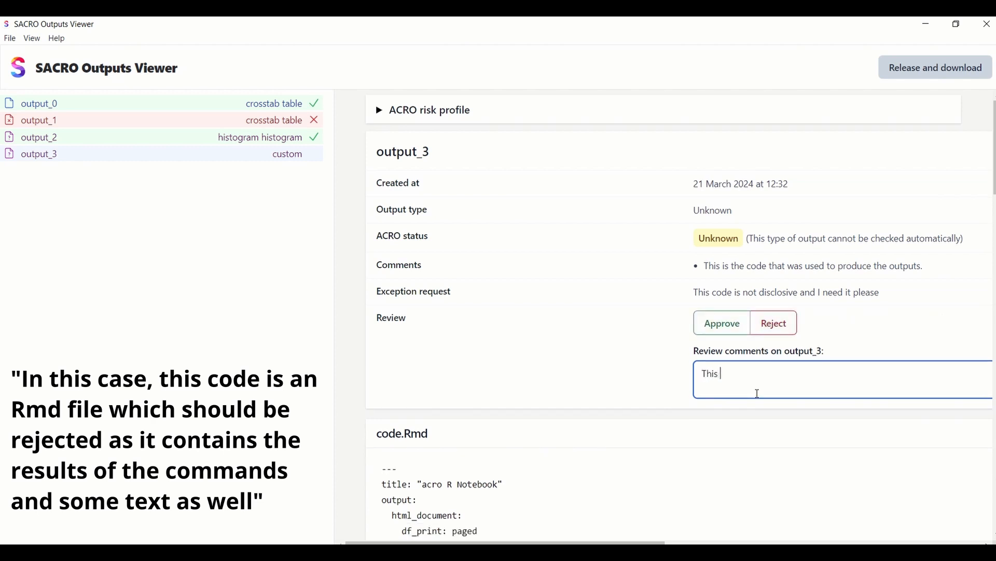
pyautogui.write('code is safe')
pyautogui.click(721, 326)
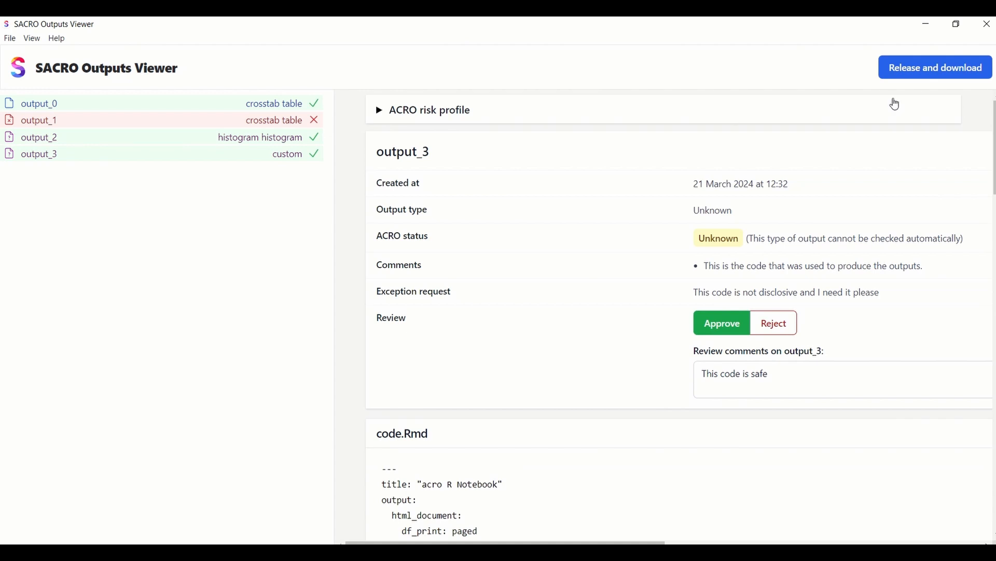
# Submit the whole release request with the assessment "I have all the outputs and approved 3 outputs and rejected one".
pyautogui.click(914, 79)
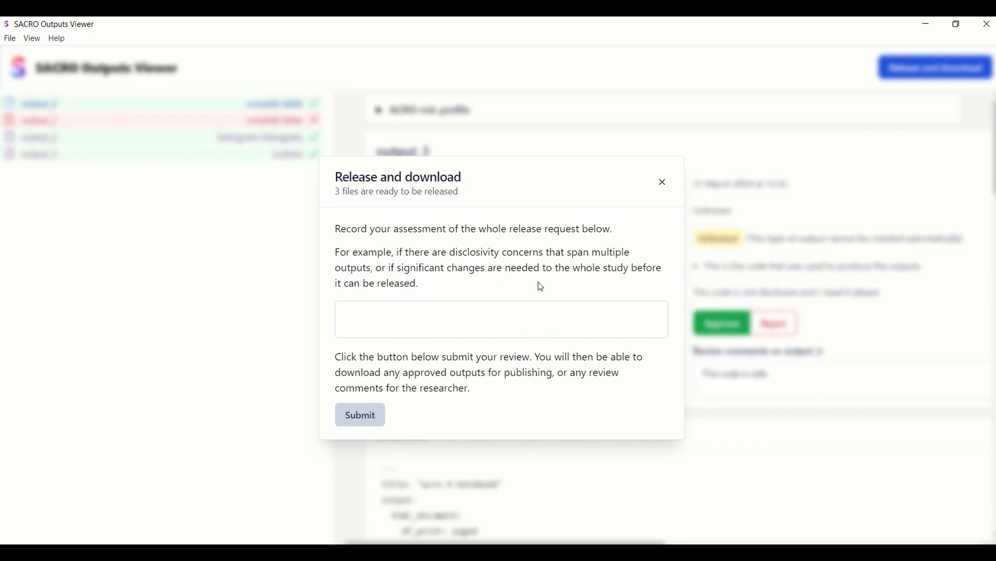
pyautogui.click(409, 327)
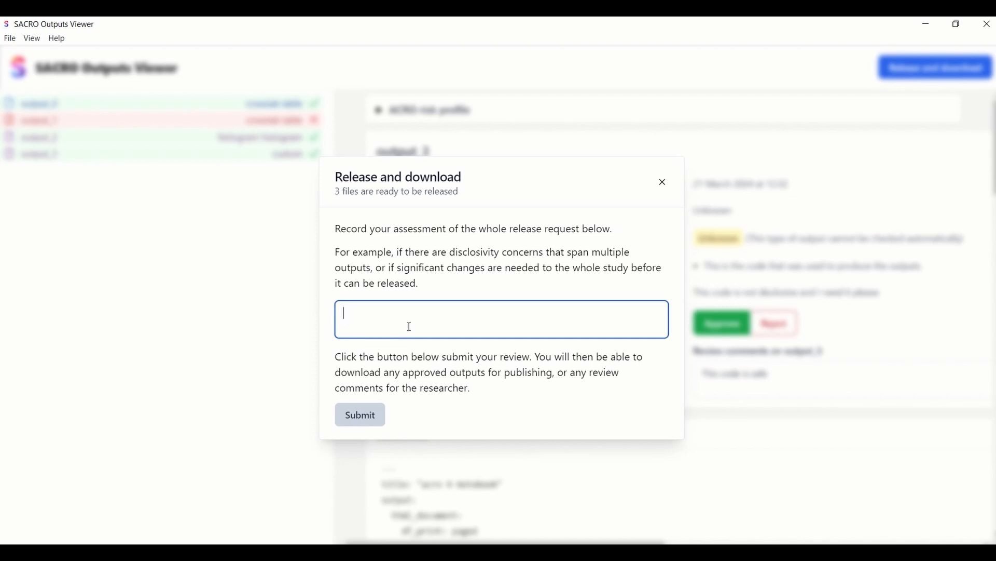
pyautogui.write('Th')
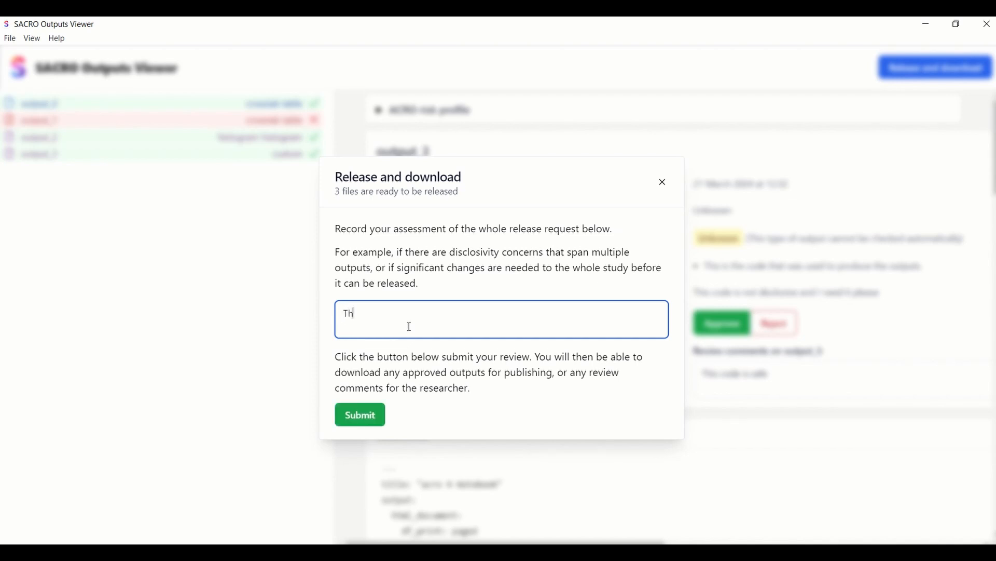
pyautogui.press('BackSpace')
pyautogui.press('BackSpace')
pyautogui.write('I have all the outputs and approved ')
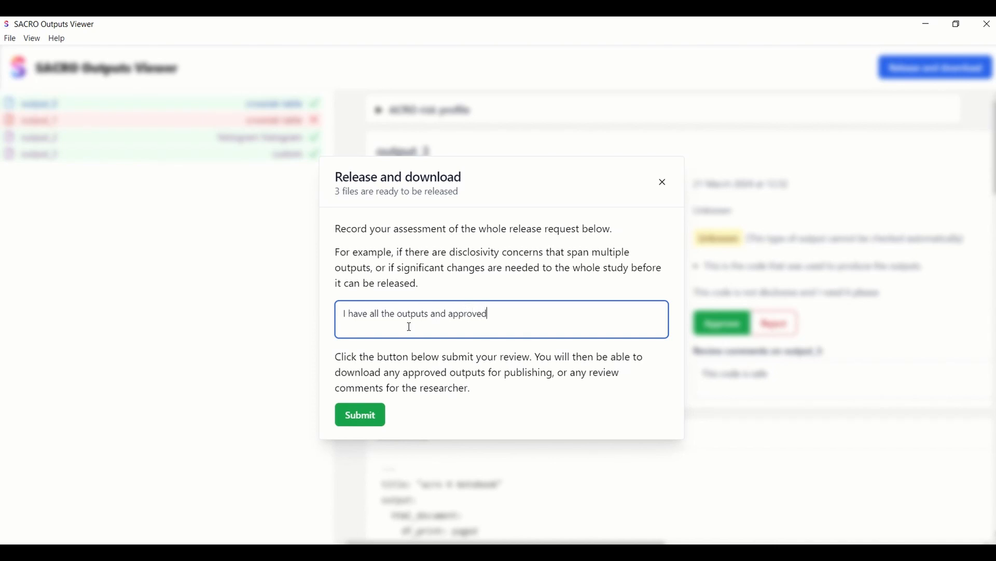
pyautogui.write('3 outputs and rejected one')
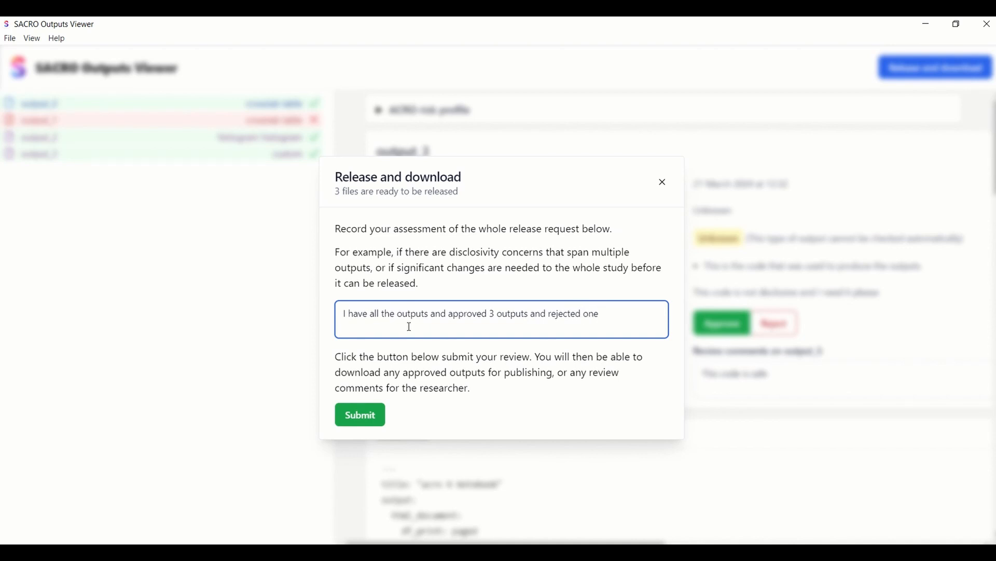
pyautogui.click(374, 415)
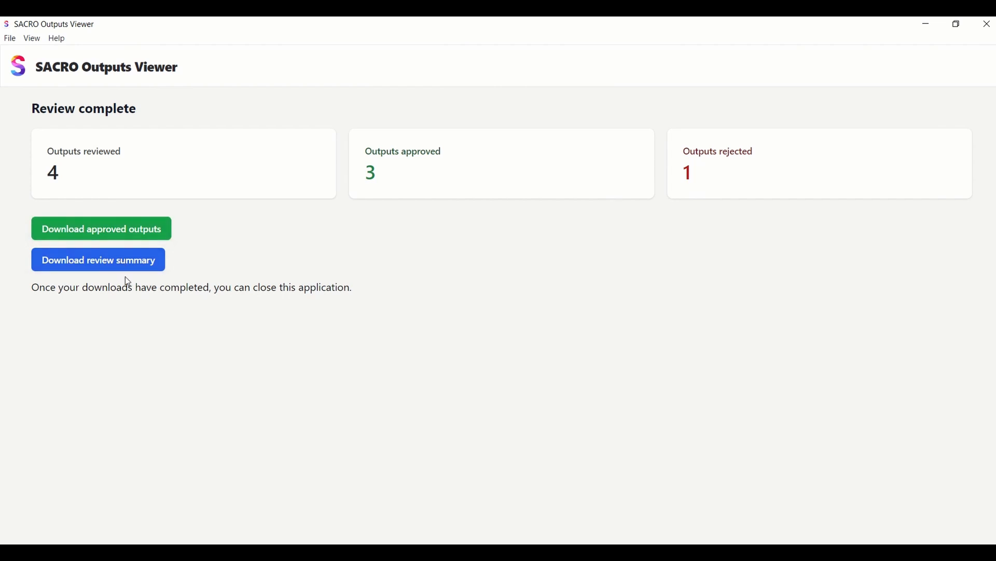
# Download the approved outputs as Results_results and the review summary as summary, saving both to the Desktop.
pyautogui.click(161, 229)
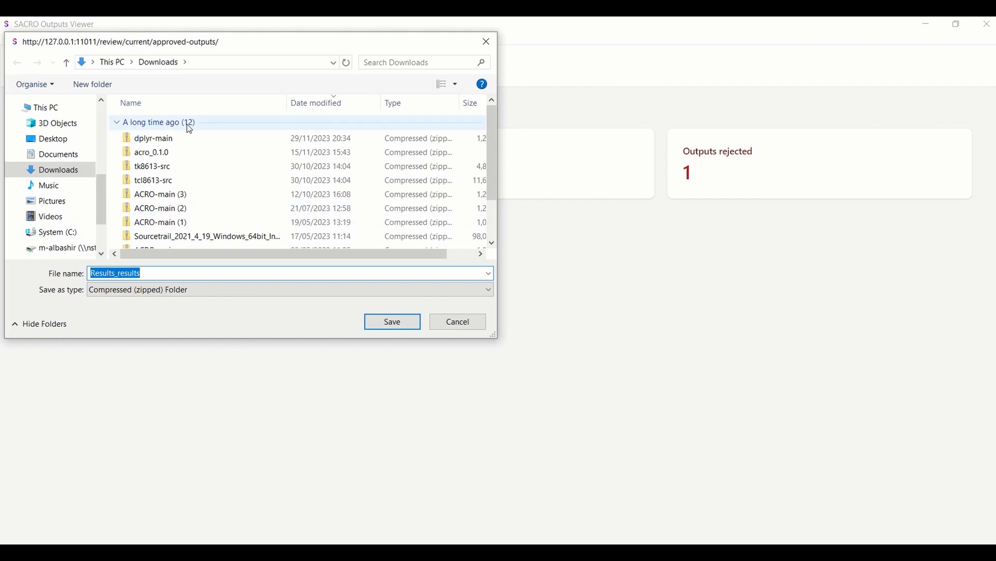
pyautogui.click(63, 140)
pyautogui.click(397, 327)
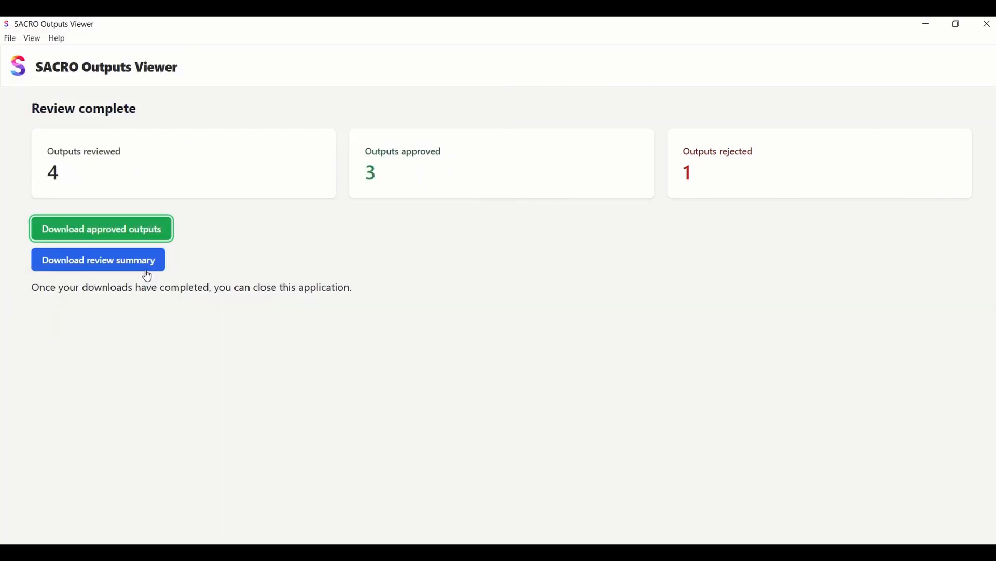
pyautogui.click(133, 263)
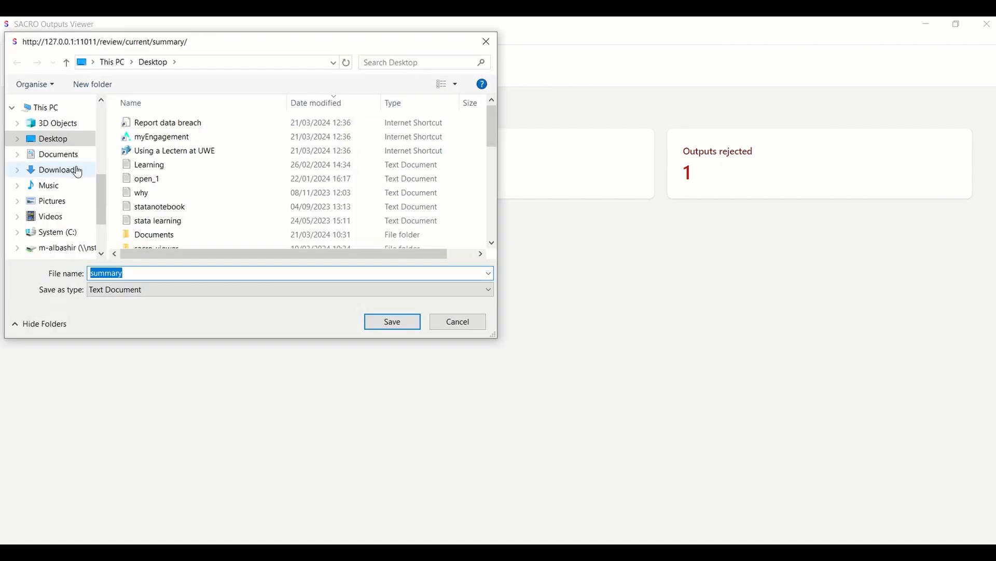
pyautogui.click(390, 331)
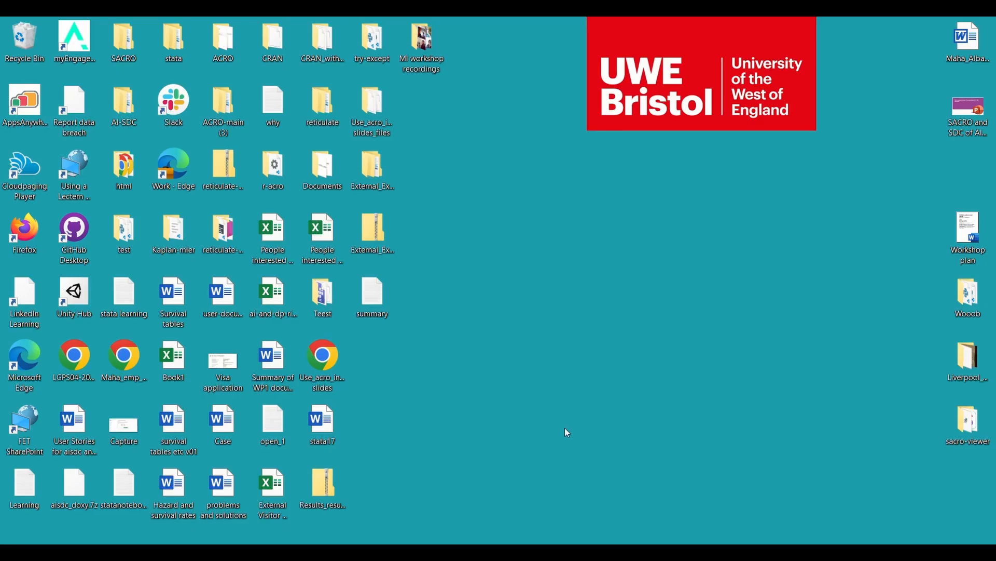
# Read the downloaded summary file's statuses and comments for each output in Notepad, close it and return to SACRO Outputs Viewer.
pyautogui.doubleClick(372, 303)
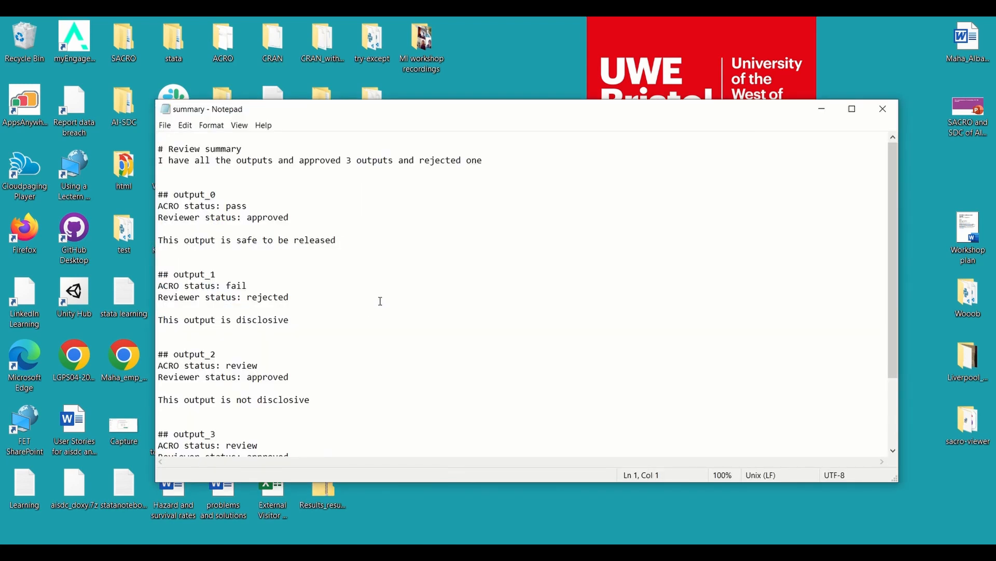
pyautogui.scroll(-3, 380, 301)
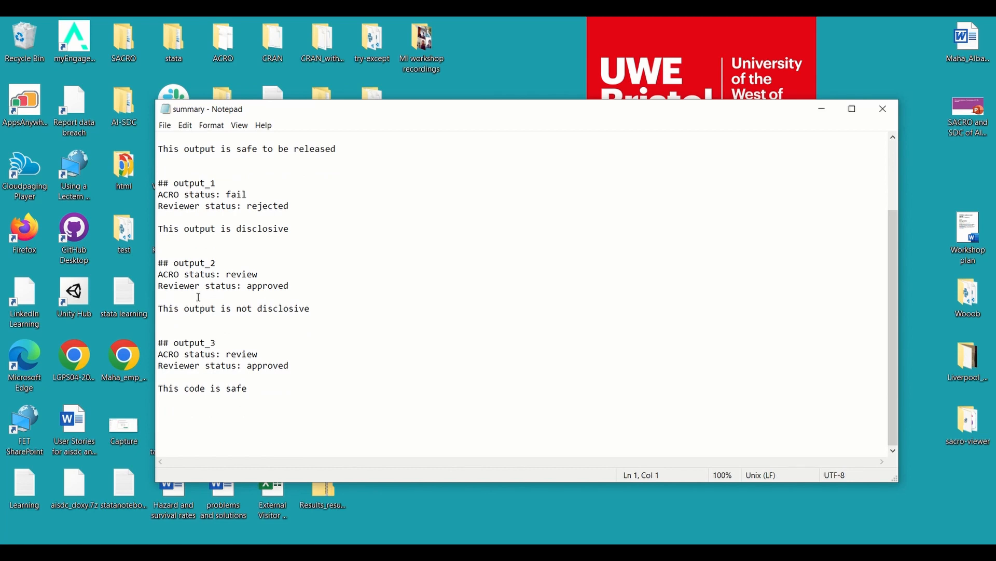
pyautogui.scroll(3, 277, 297)
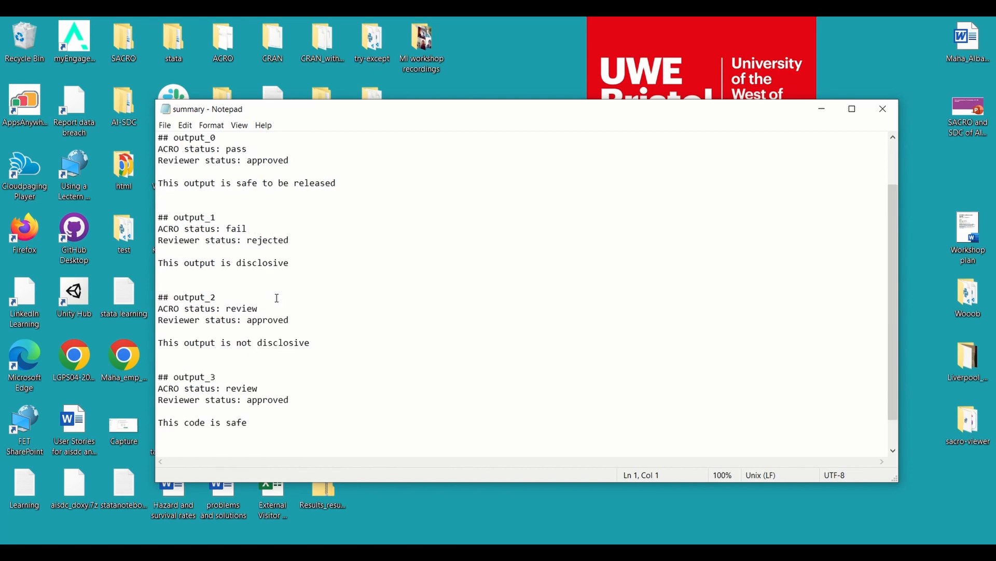
pyautogui.click(884, 110)
pyautogui.hotkey('alt', 'Tab')
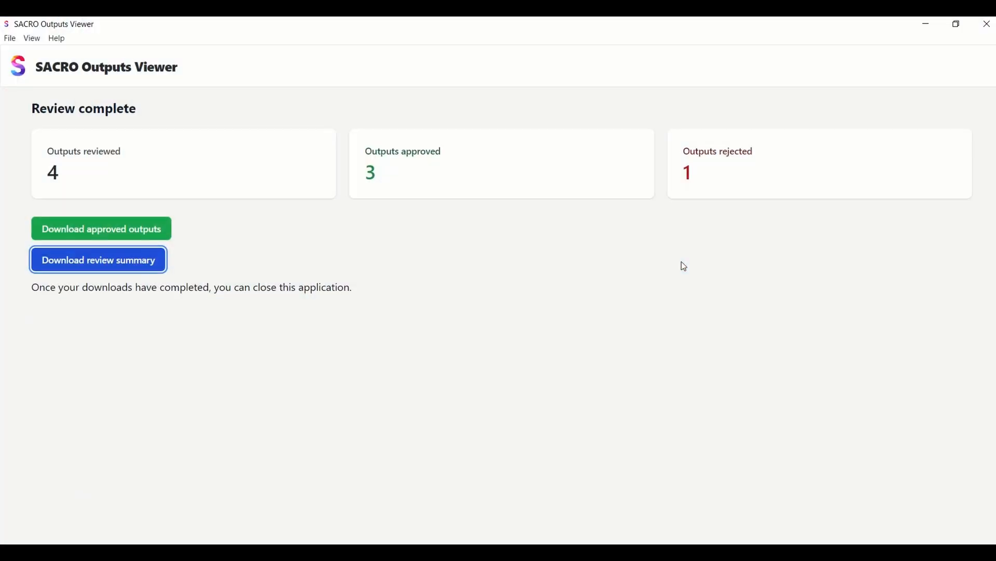